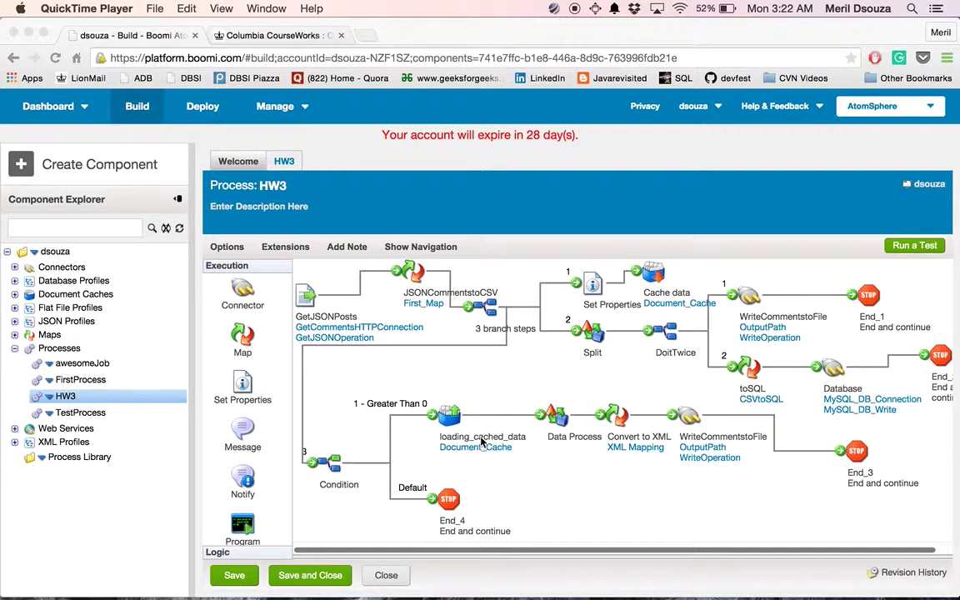
- Open the configuration of the GetJSONPosts start shape and check its parameters and general settings
left_click(305, 298)
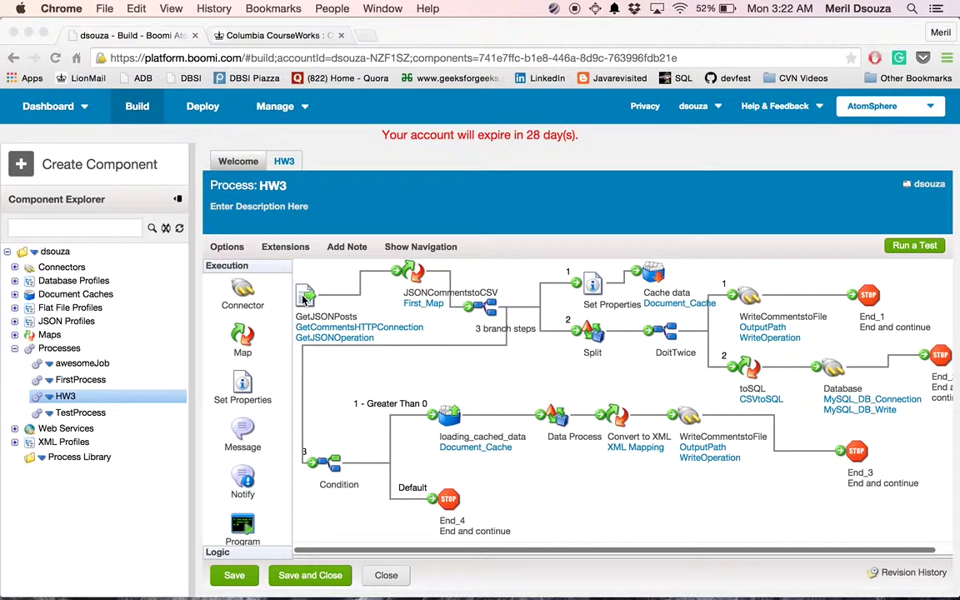
mouse_move(305, 298)
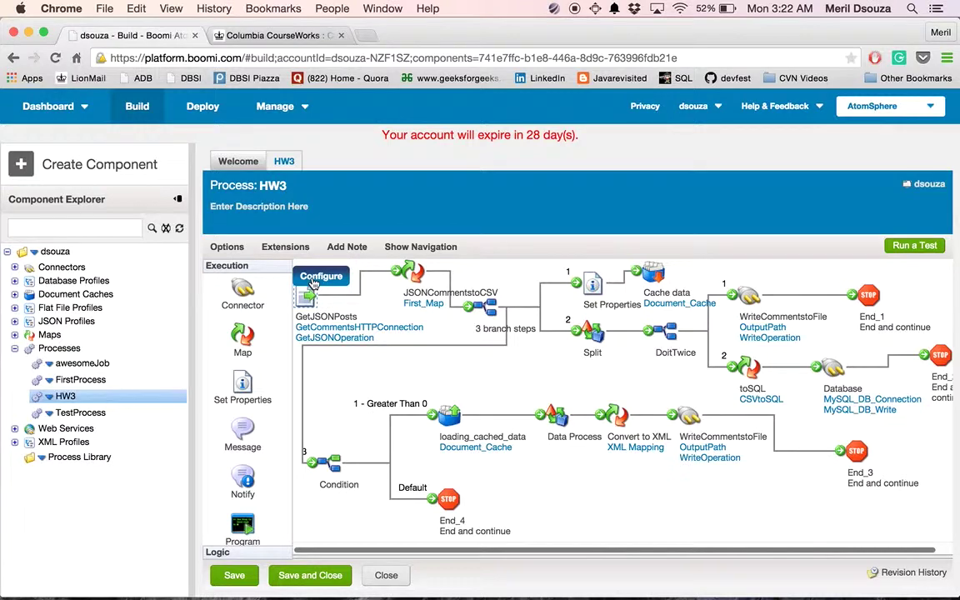
left_click(314, 283)
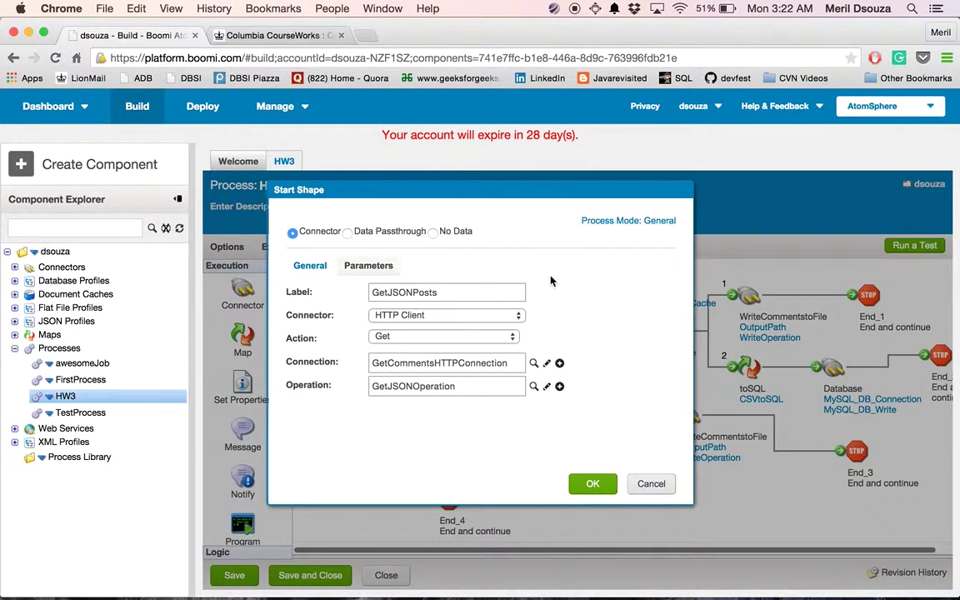
left_click(367, 267)
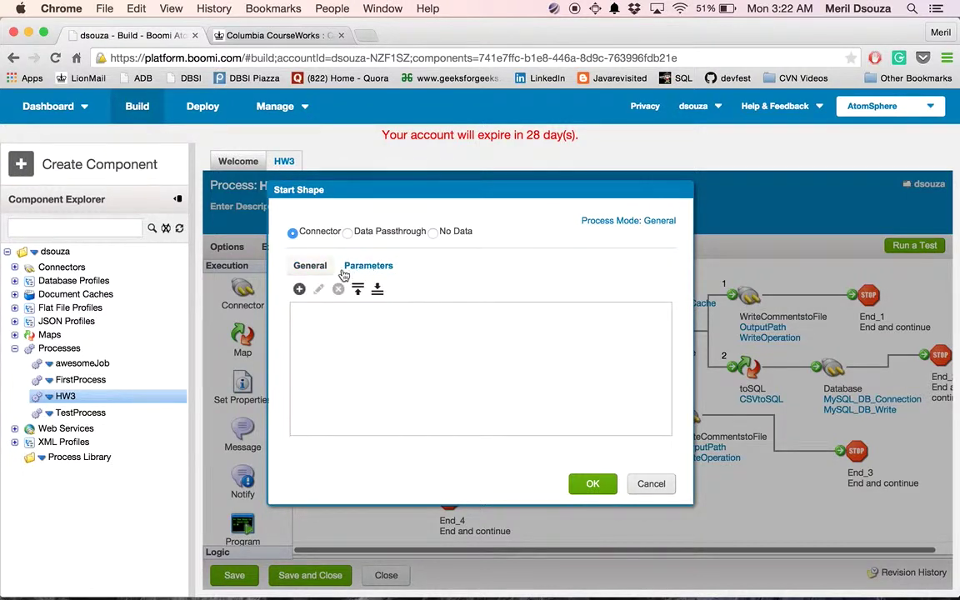
left_click(311, 267)
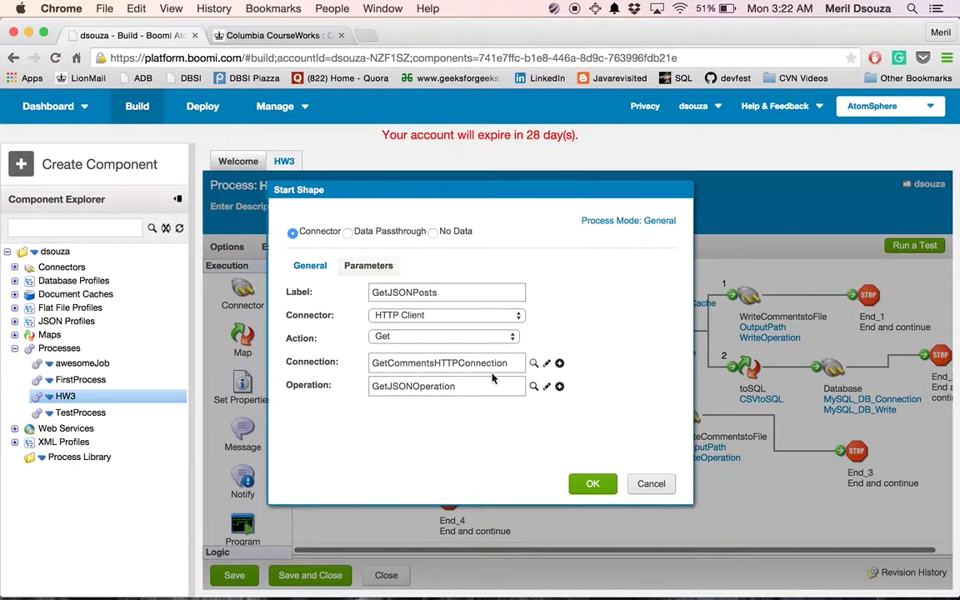
- Examine the start shape's GetCommentsHTTPConnection settings and GetJSONOperation options, and close its configuration
left_click(549, 364)
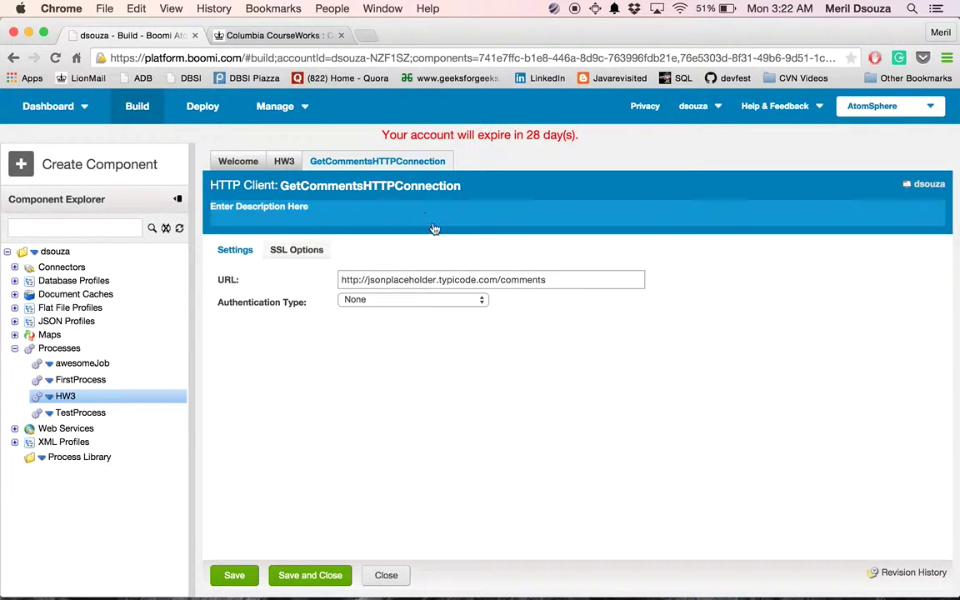
left_click(383, 576)
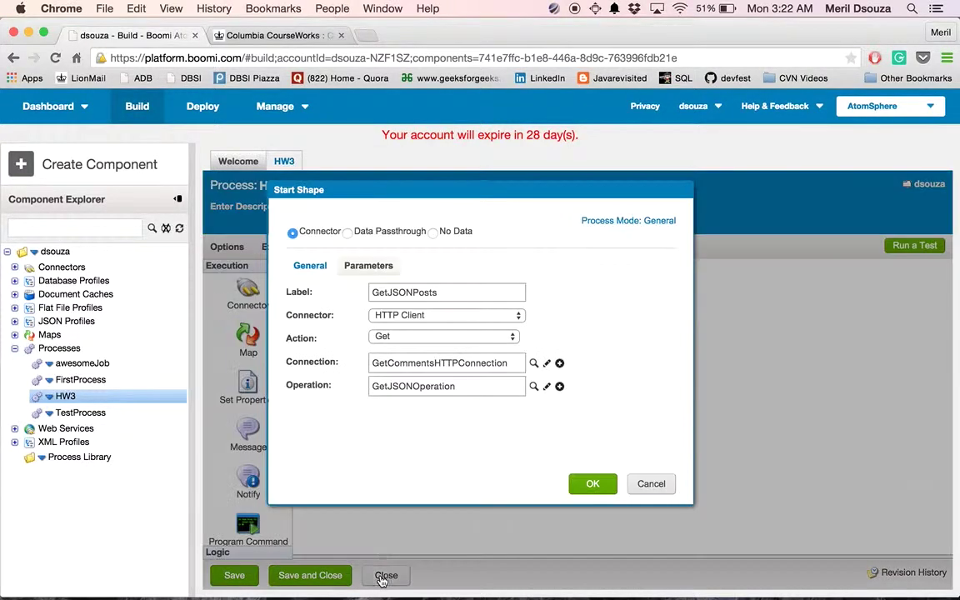
left_click(547, 388)
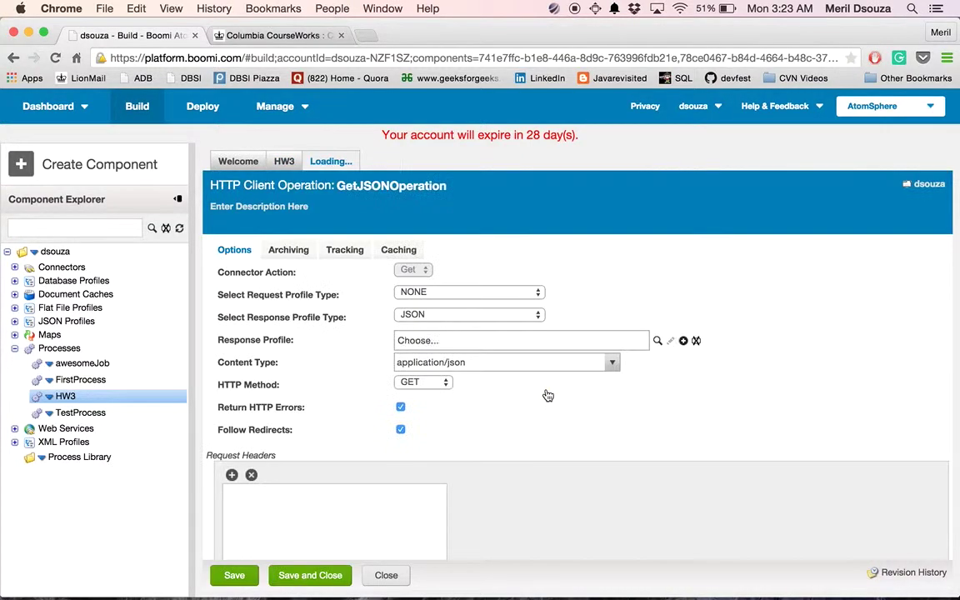
scroll(503, 448, "down", 10)
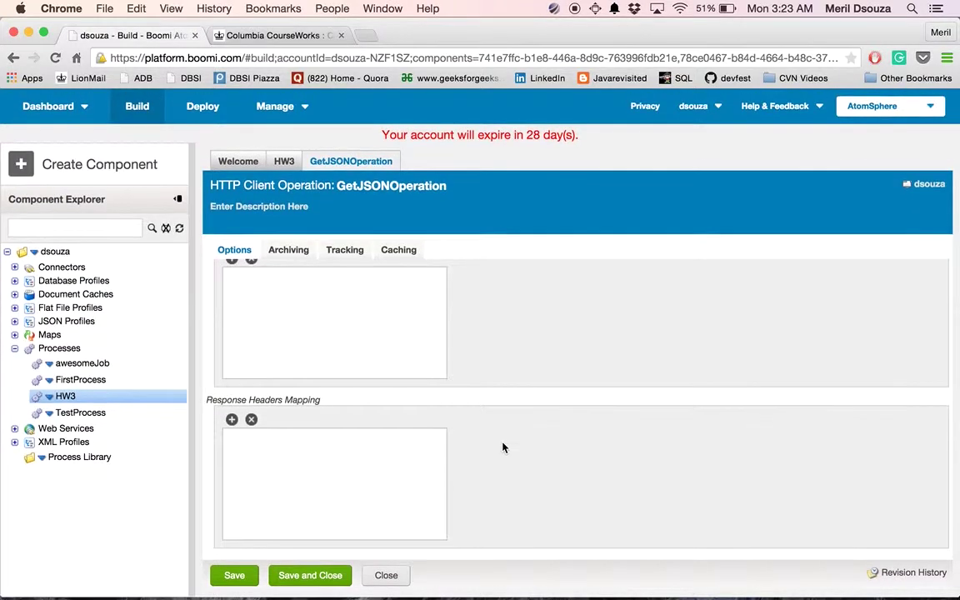
scroll(503, 448, "up", 10)
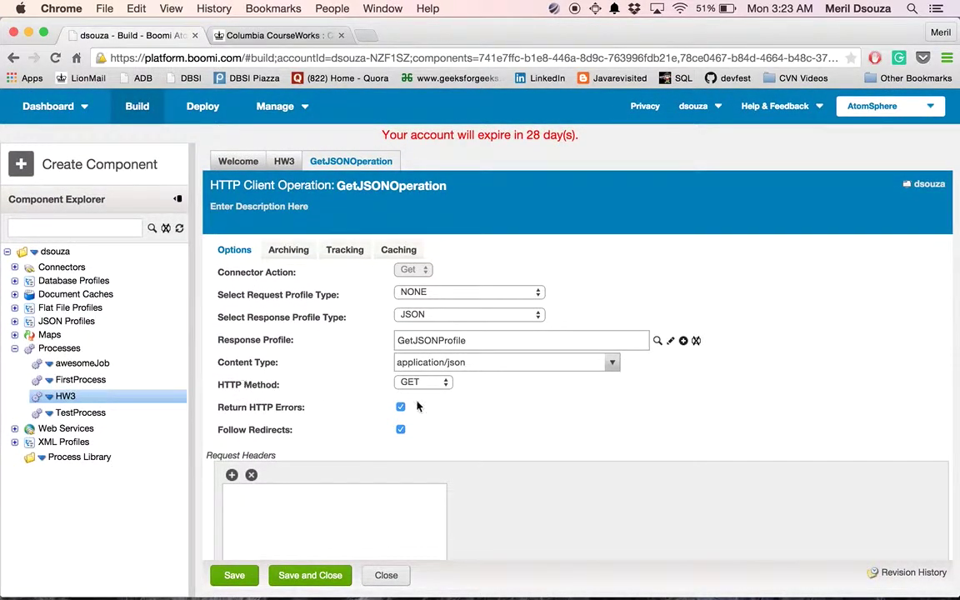
left_click(386, 576)
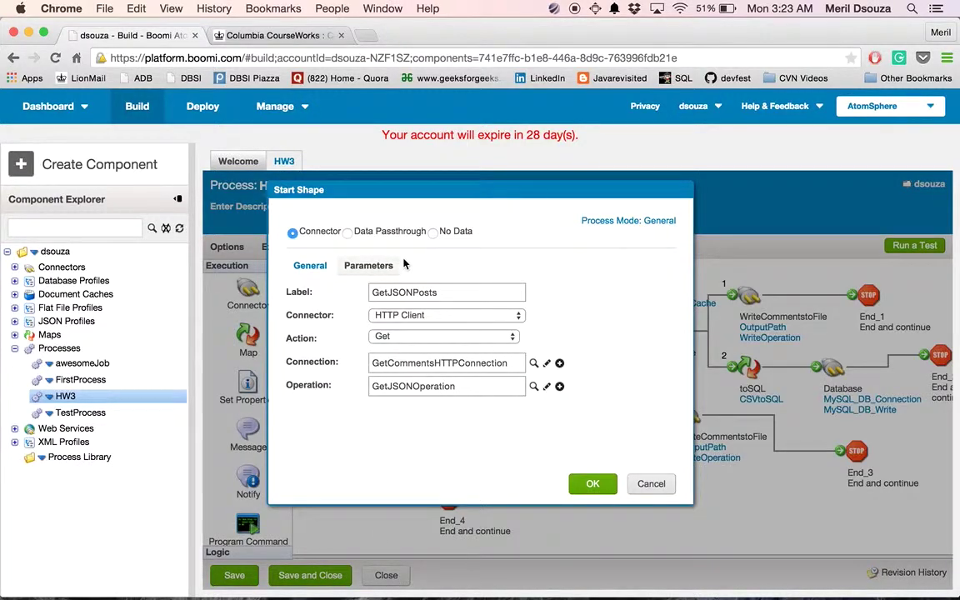
left_click(598, 485)
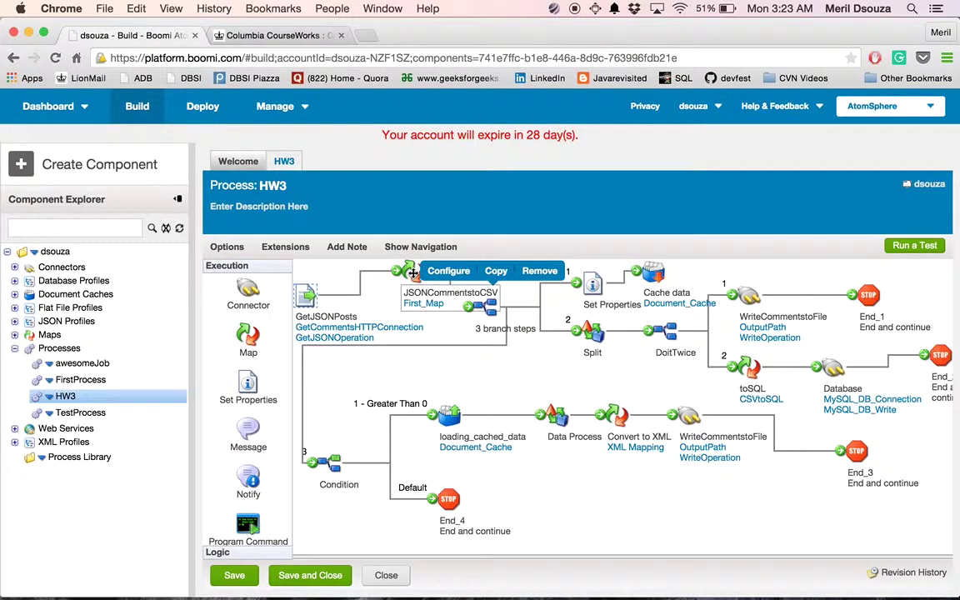
- Open First_Map from the JSONCommentstoCSV shape and expand the GetJSONProfile and CommentsCSV trees to inspect the field mappings
left_click(442, 271)
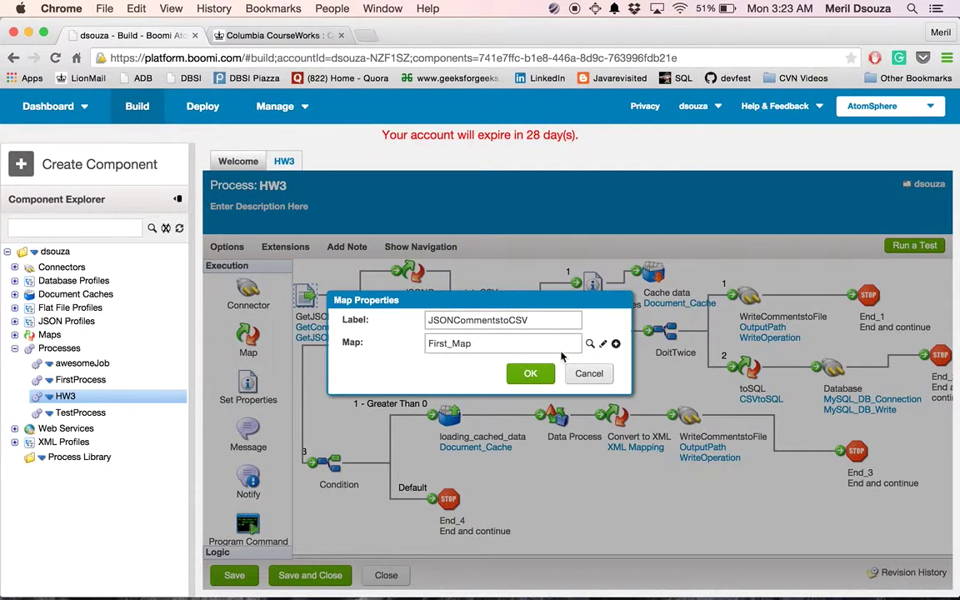
left_click(604, 345)
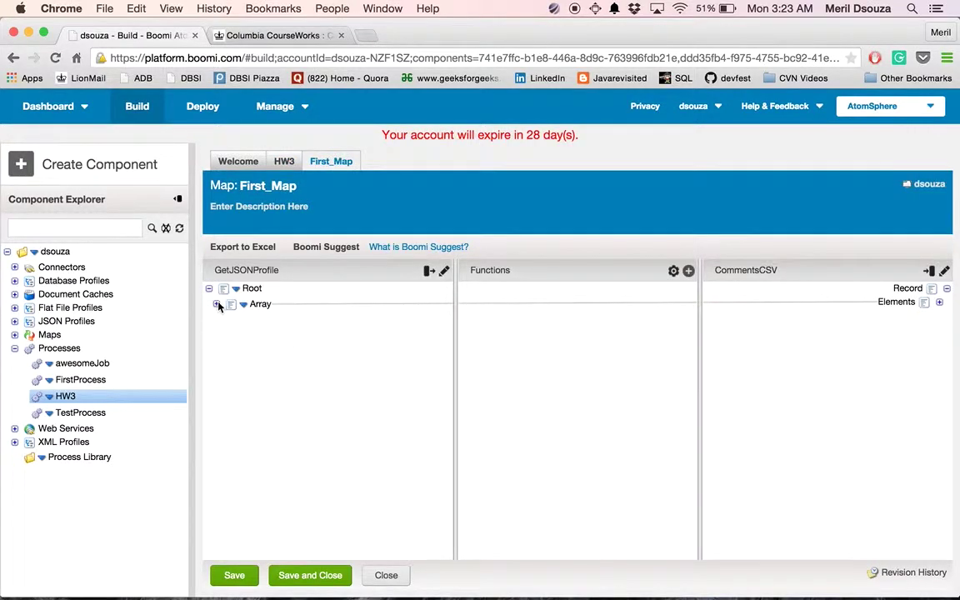
left_click(215, 304)
left_click(224, 320)
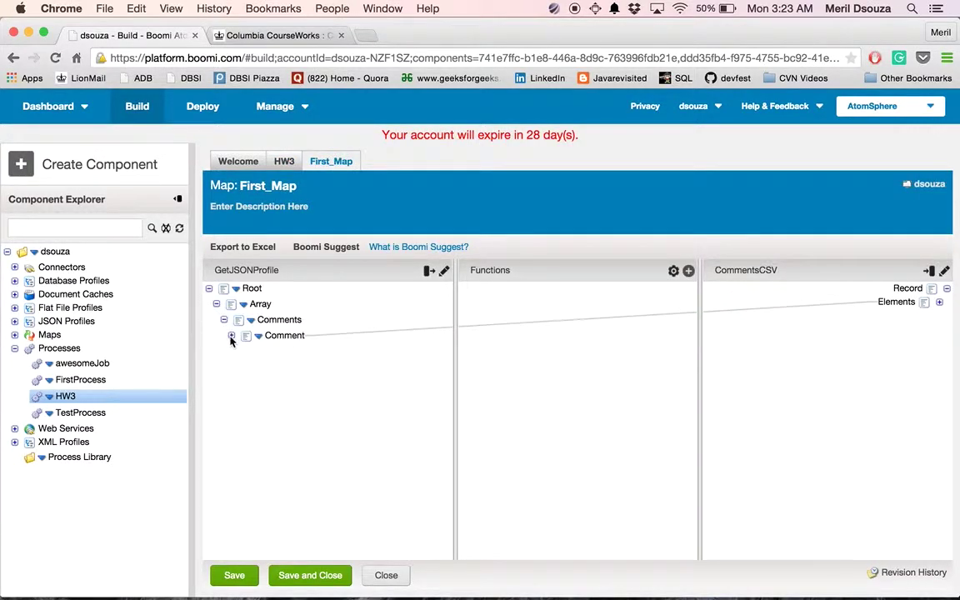
left_click(231, 335)
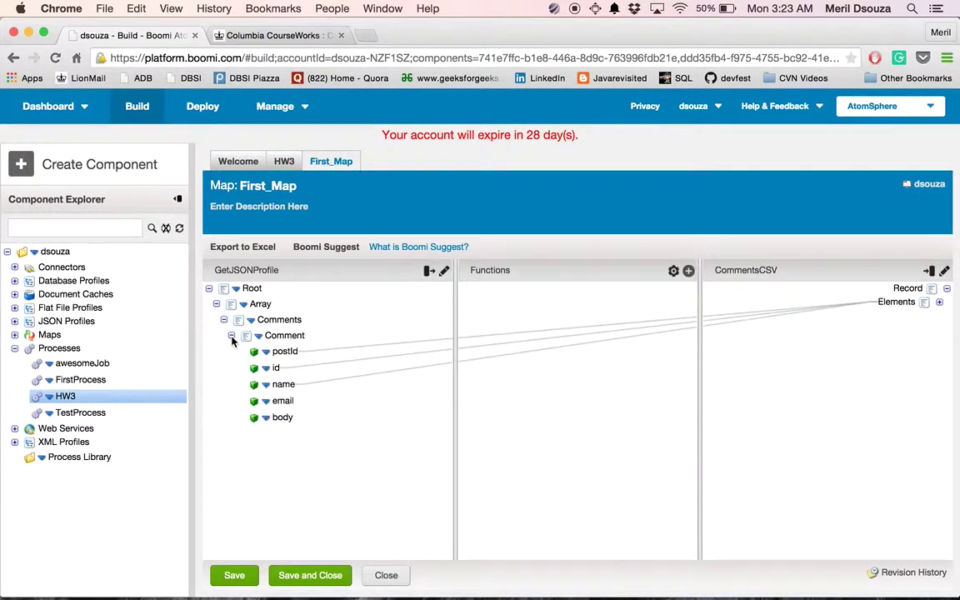
left_click(939, 302)
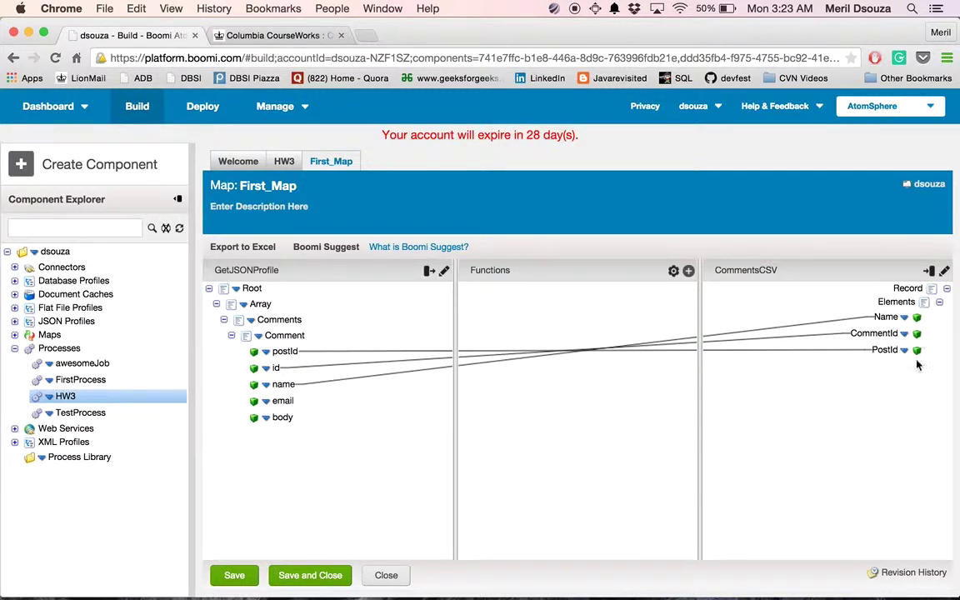
left_click(387, 577)
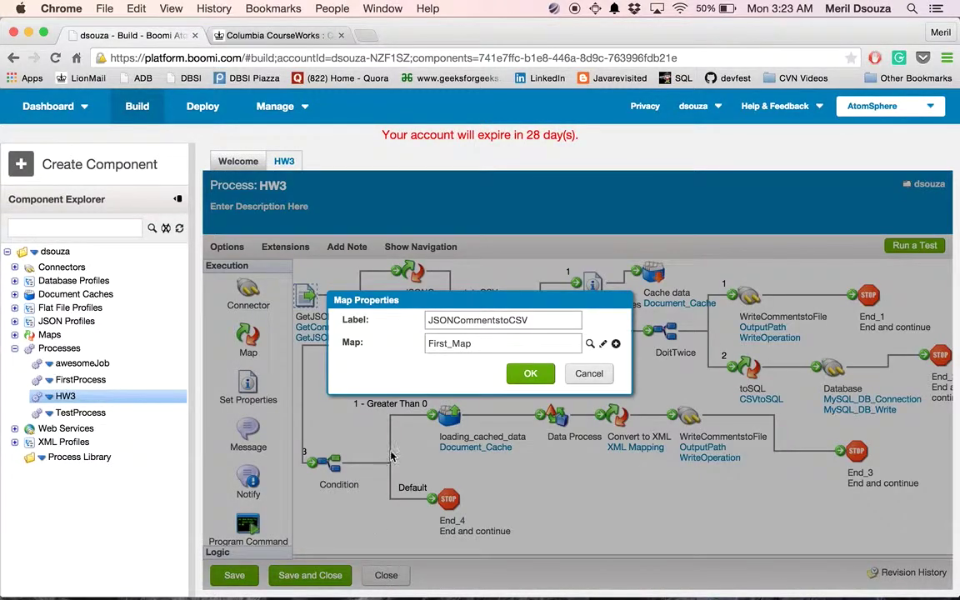
left_click(589, 374)
- Open the properties of the branch shape after the first map and check its number of branches
mouse_move(486, 310)
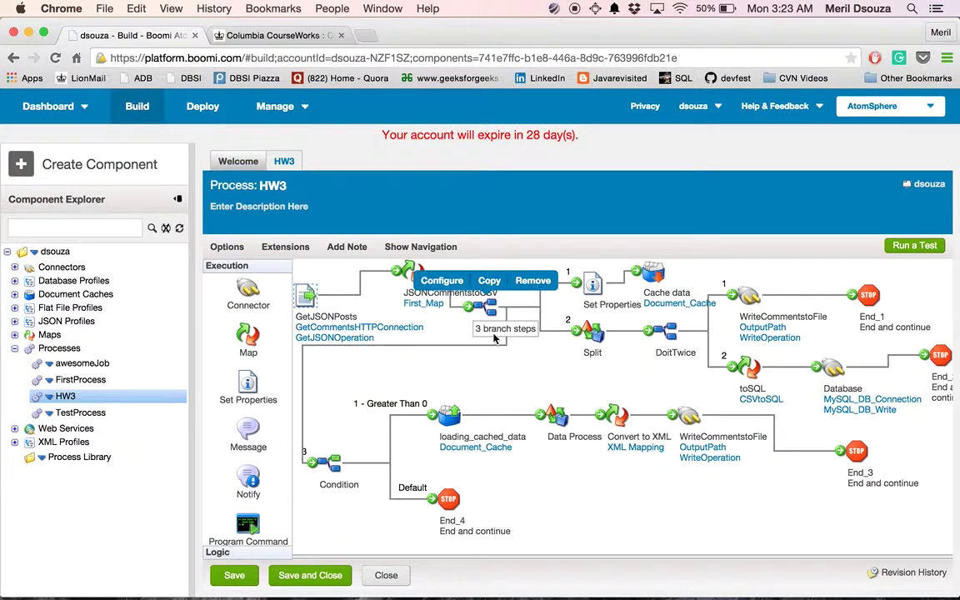
left_click(444, 280)
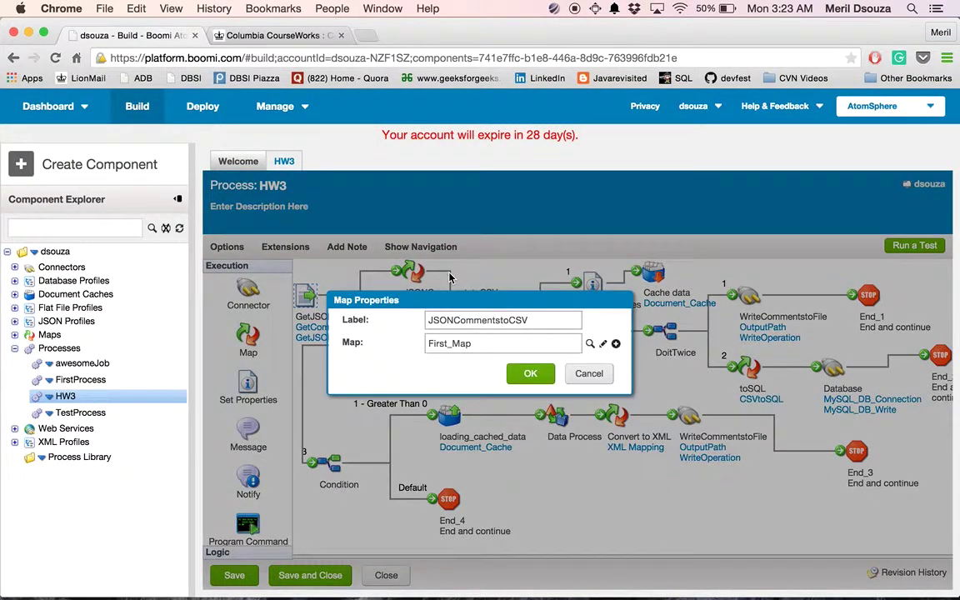
left_click(583, 374)
mouse_move(516, 324)
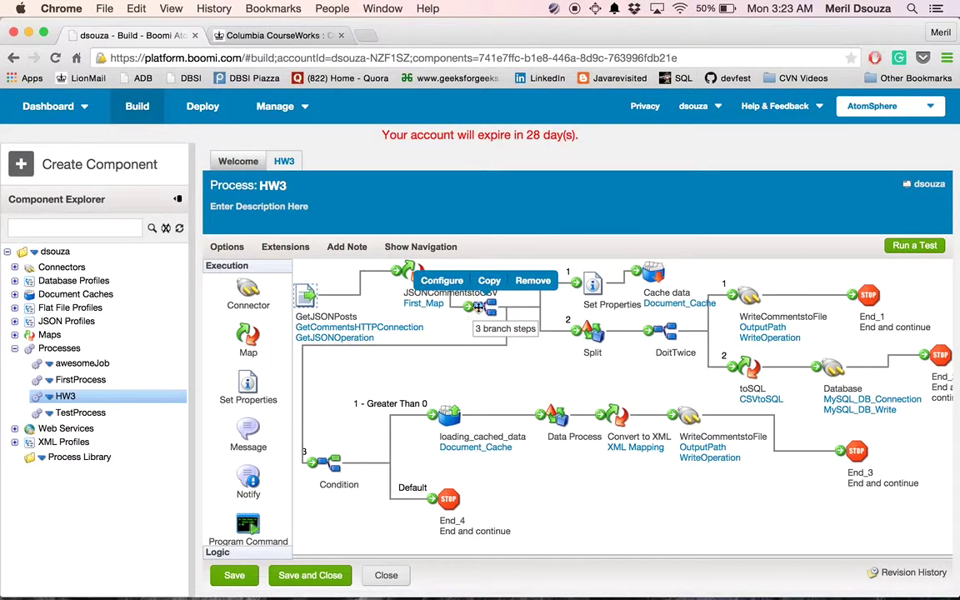
left_click(442, 281)
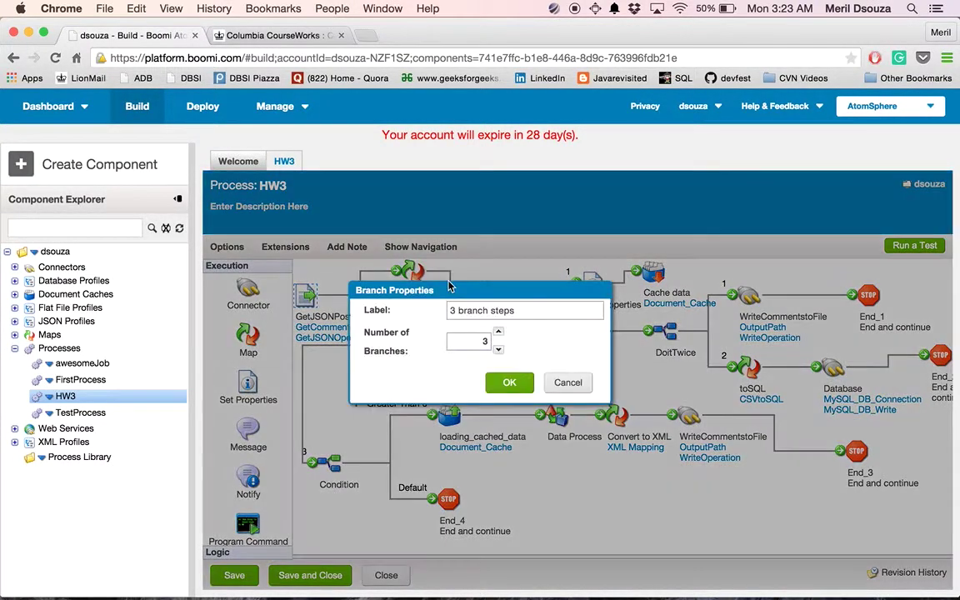
left_click(482, 338)
type("3")
left_click(510, 385)
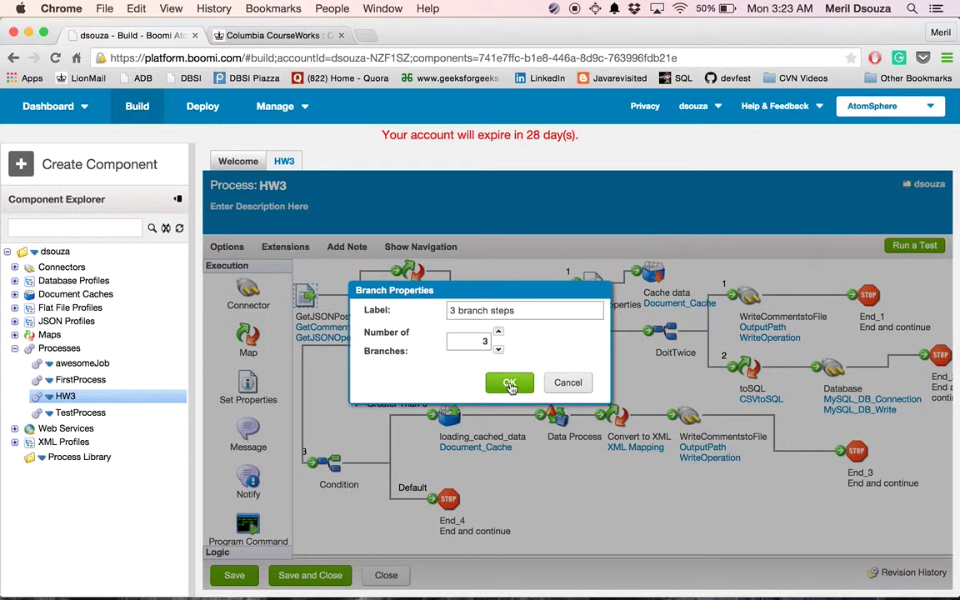
- Inspect the parameters of the cached_name dynamic document property in the Set Properties shape
mouse_move(587, 284)
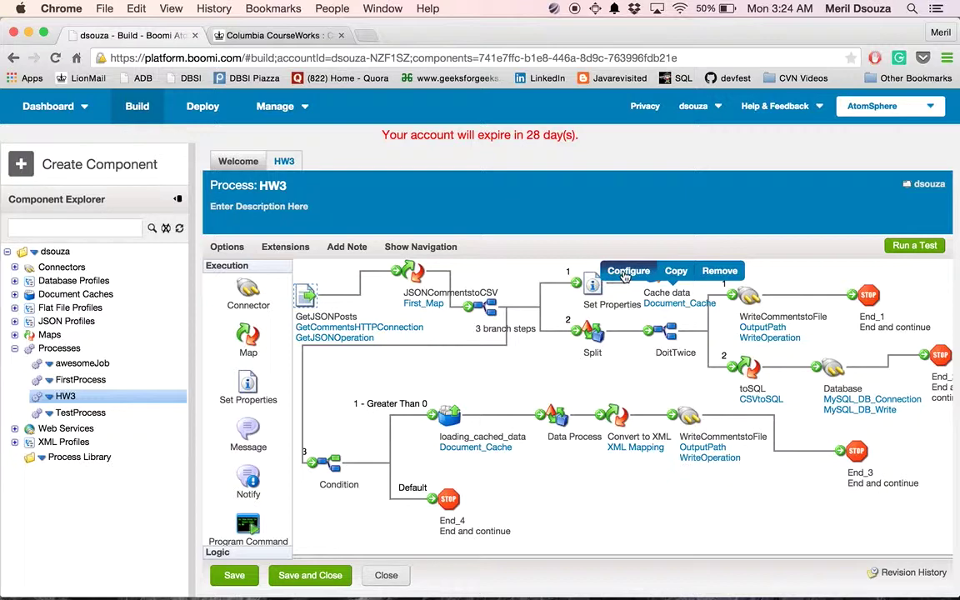
left_click(625, 275)
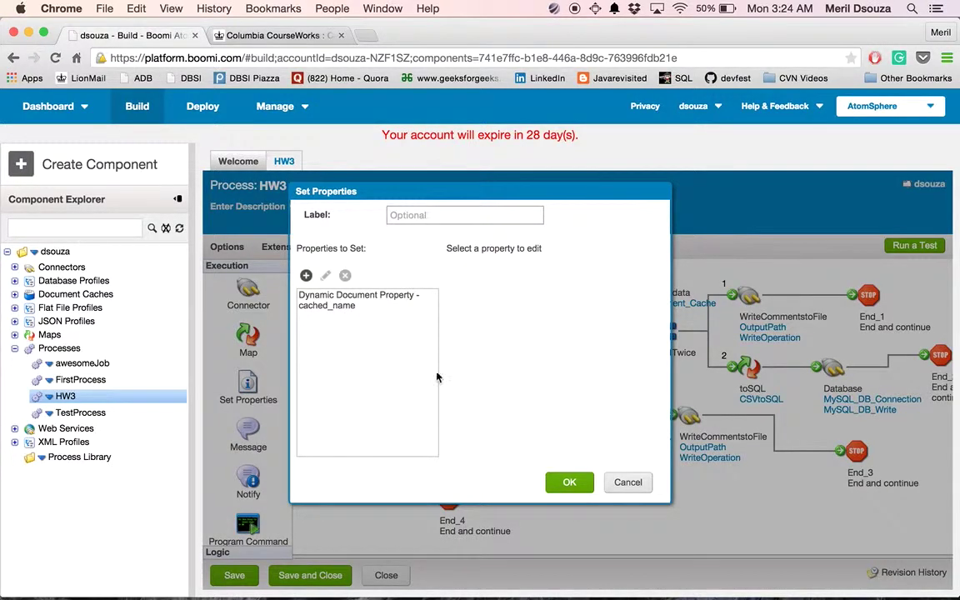
left_click(357, 307)
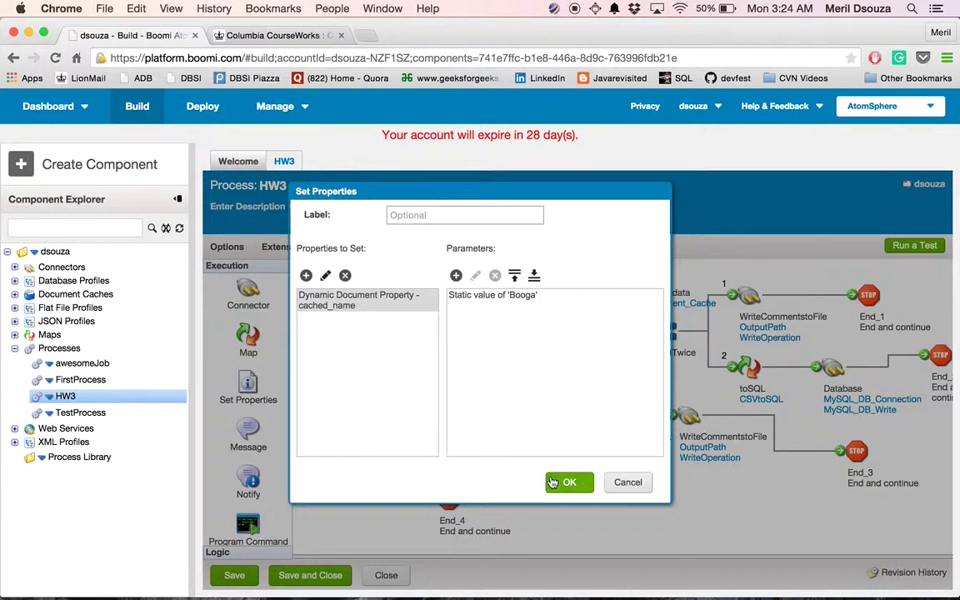
left_click(621, 490)
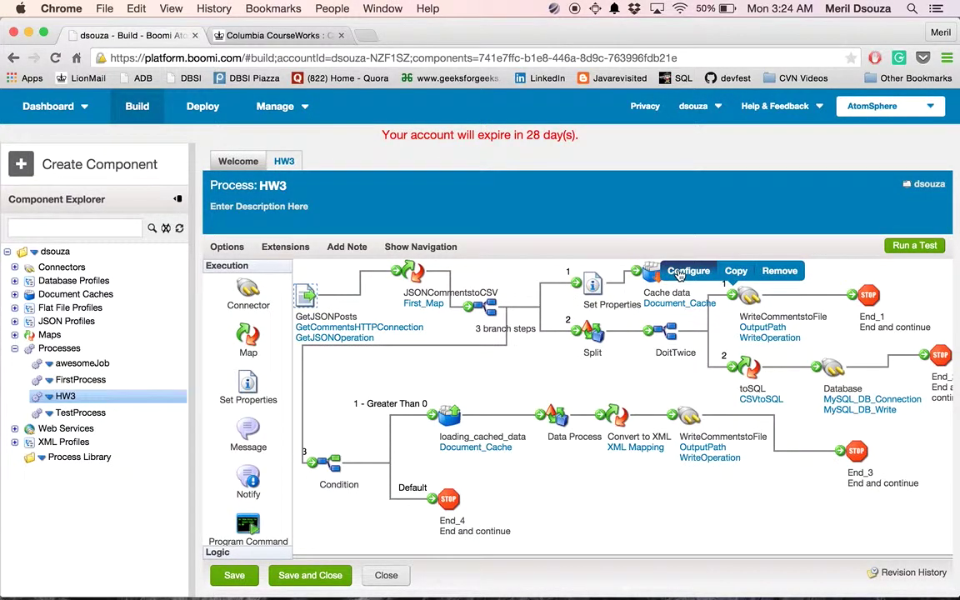
- Open Document_Cache from the Cache data shape to examine its profile and indexes, and close both without changes
left_click(679, 271)
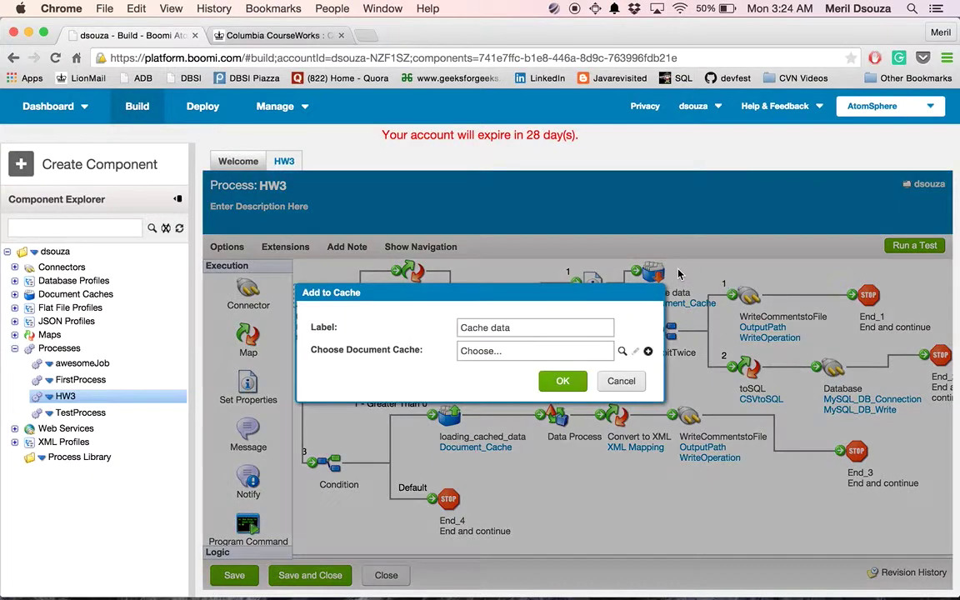
left_click(636, 354)
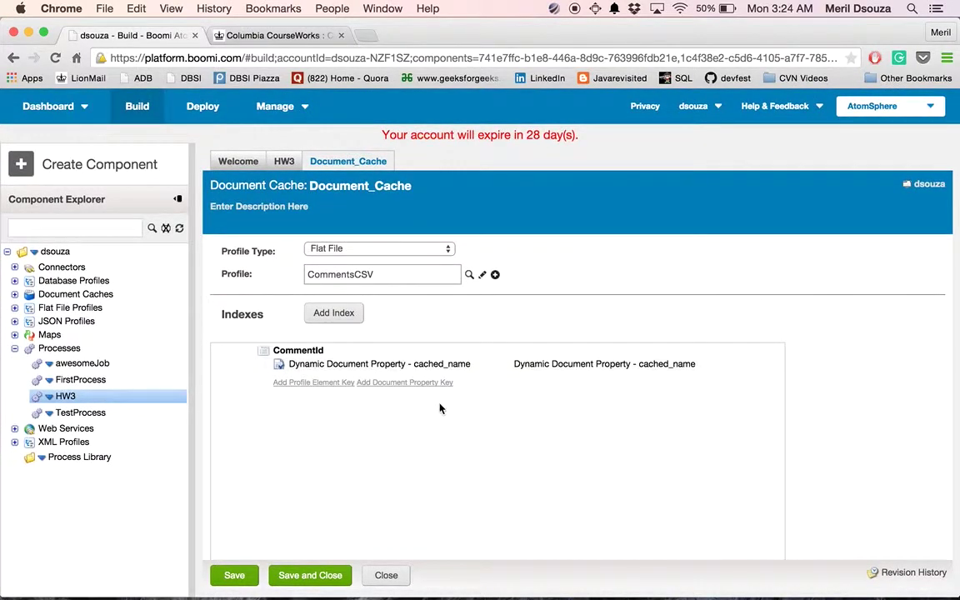
left_click(386, 575)
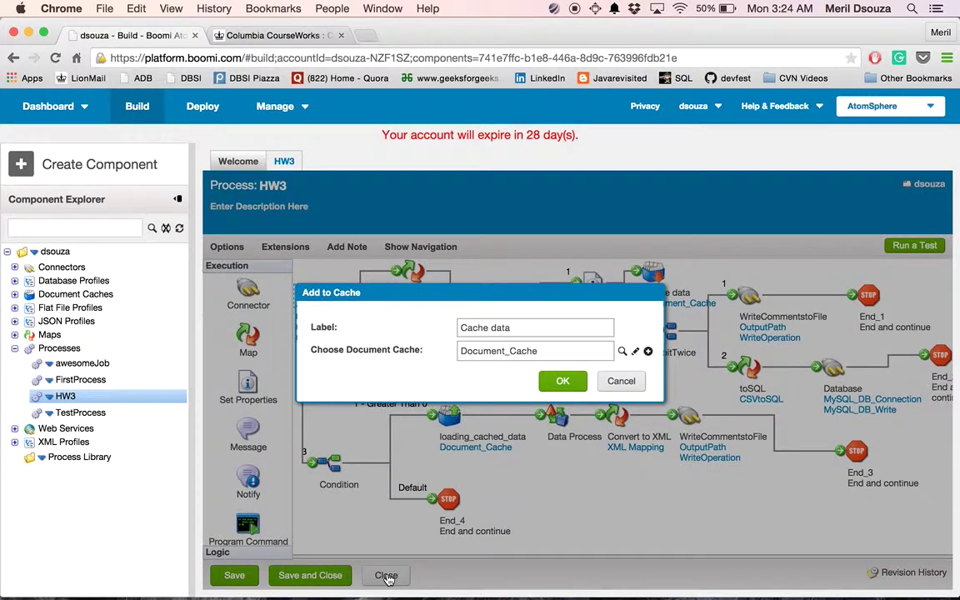
left_click(621, 380)
- Open the Split data process shape and review the options of its Split Documents processing step
mouse_move(593, 333)
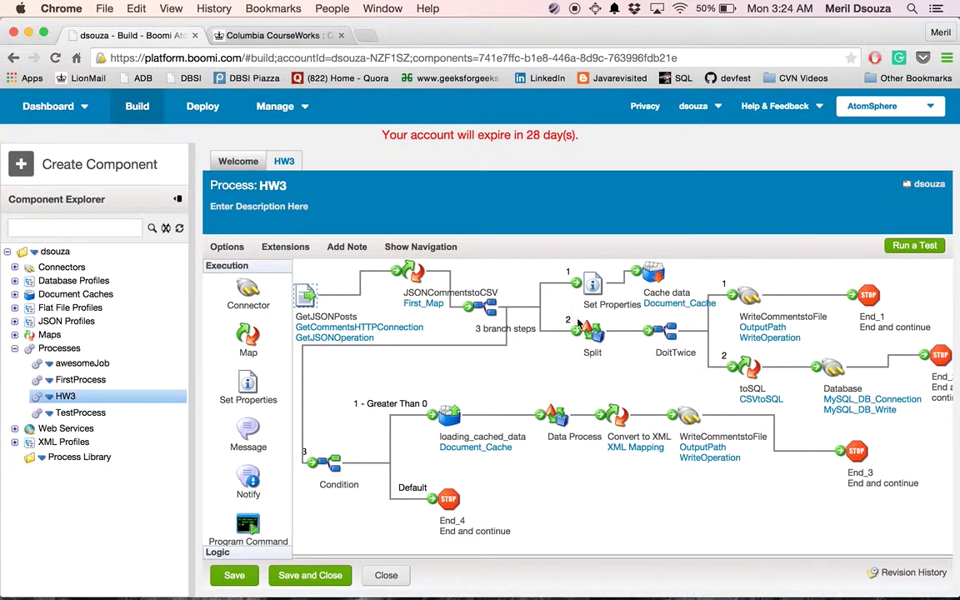
left_click(549, 306)
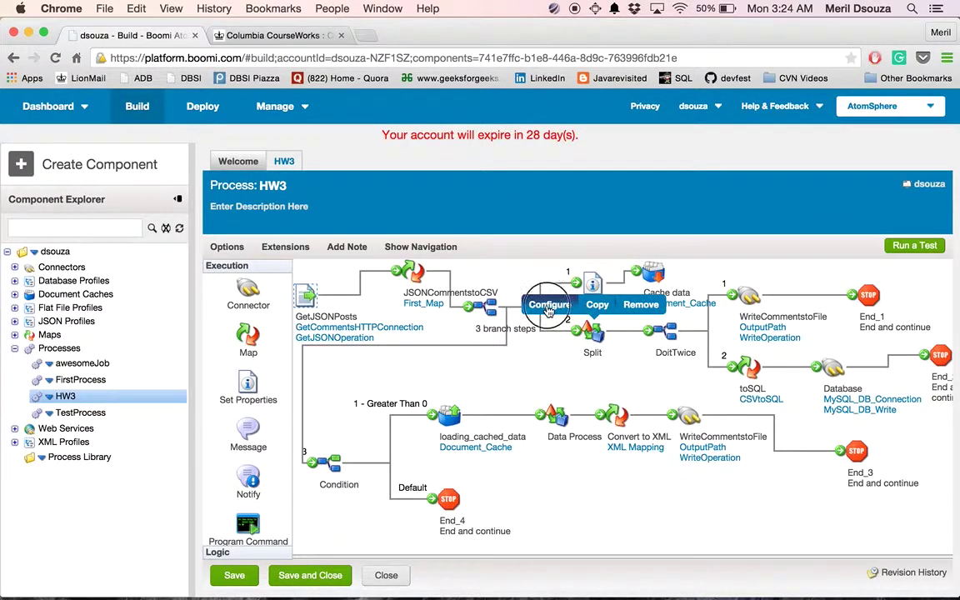
left_click(261, 225)
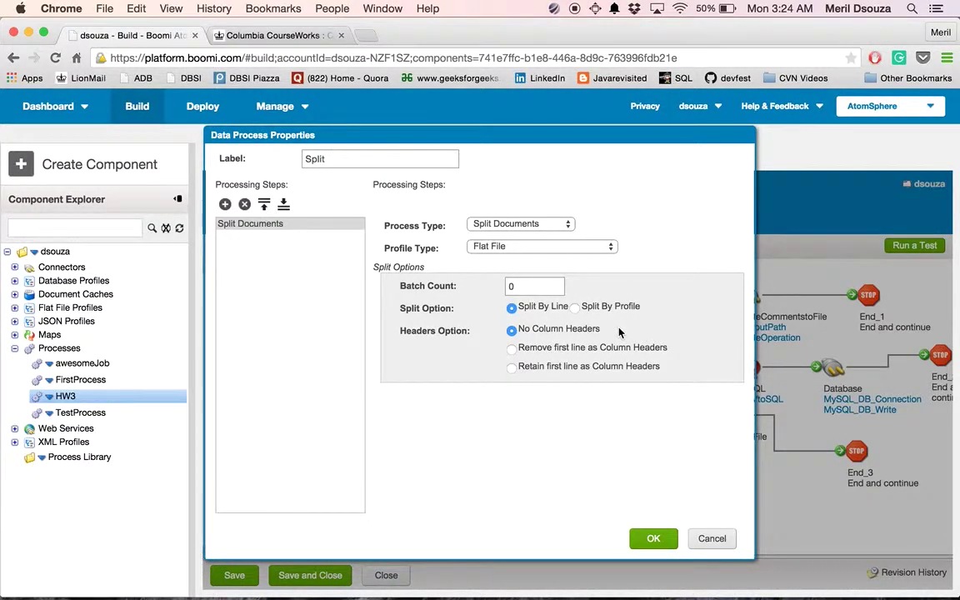
left_click(653, 539)
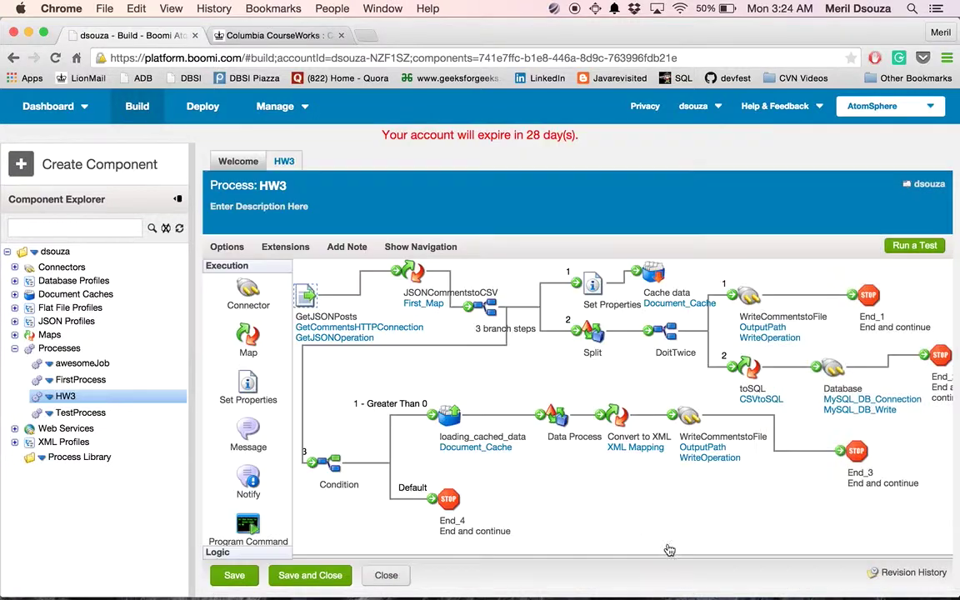
- Open the properties of the DoitTwice branch shape, check its number of branches, and return to the process
mouse_move(671, 329)
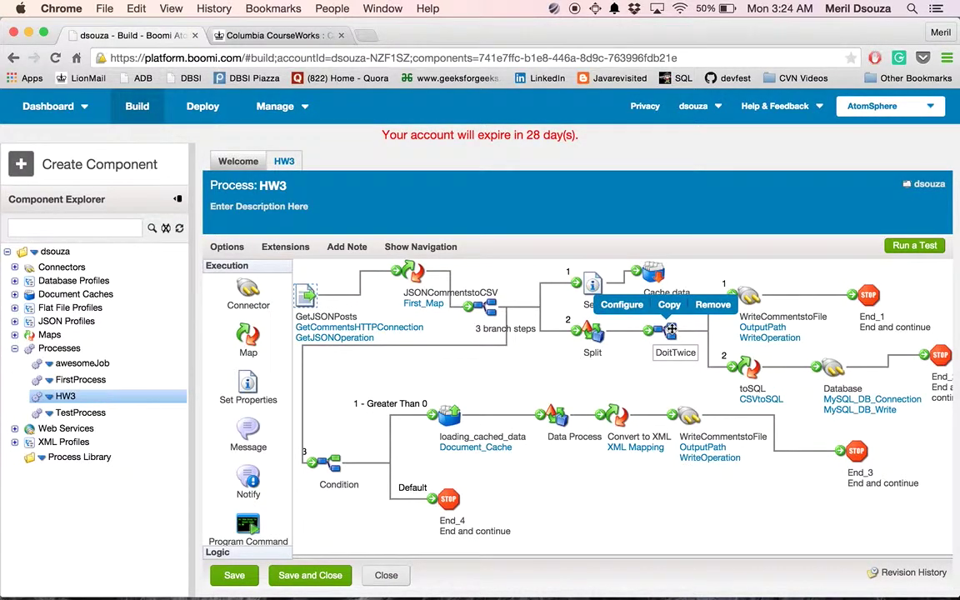
left_click(619, 305)
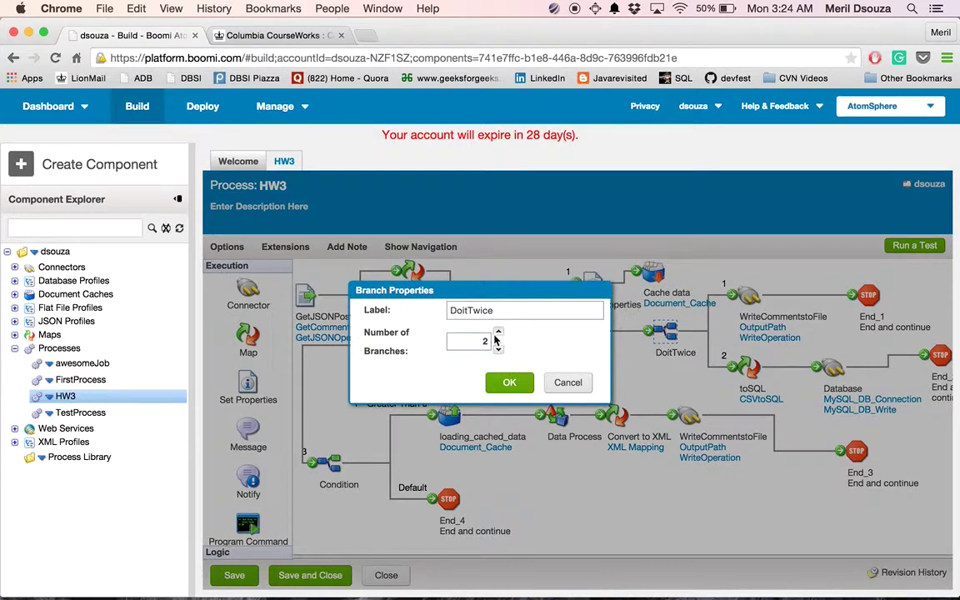
left_click(507, 388)
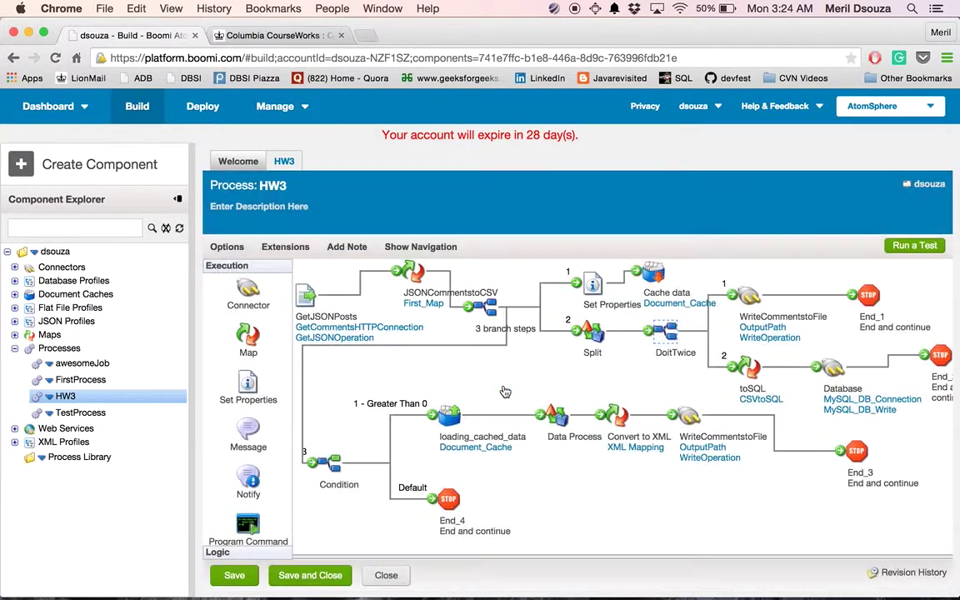
- Open the OutputPath connection from the first WriteCommentstoFile connector, check its directory setting, and close it without changes
mouse_move(749, 298)
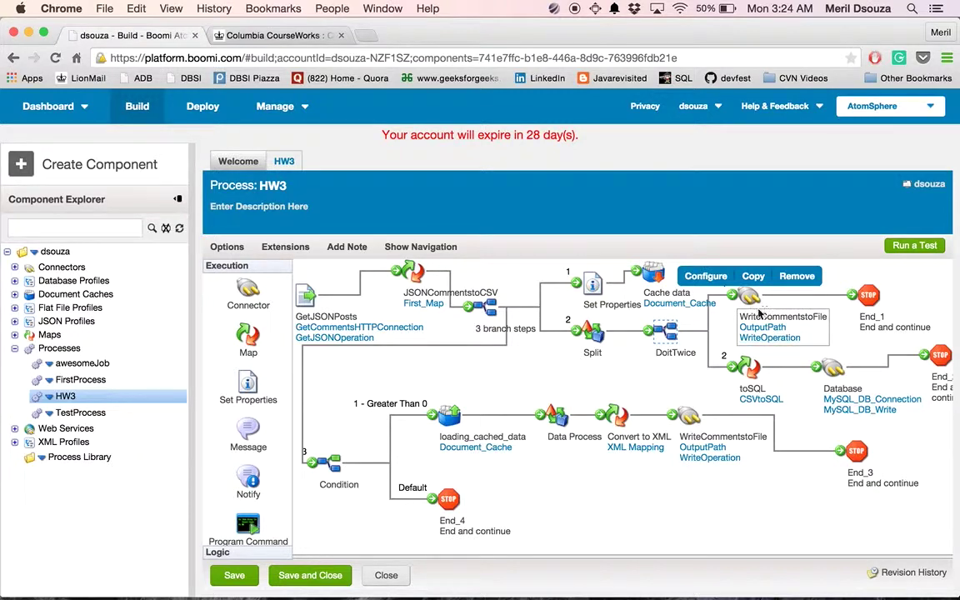
left_click(706, 279)
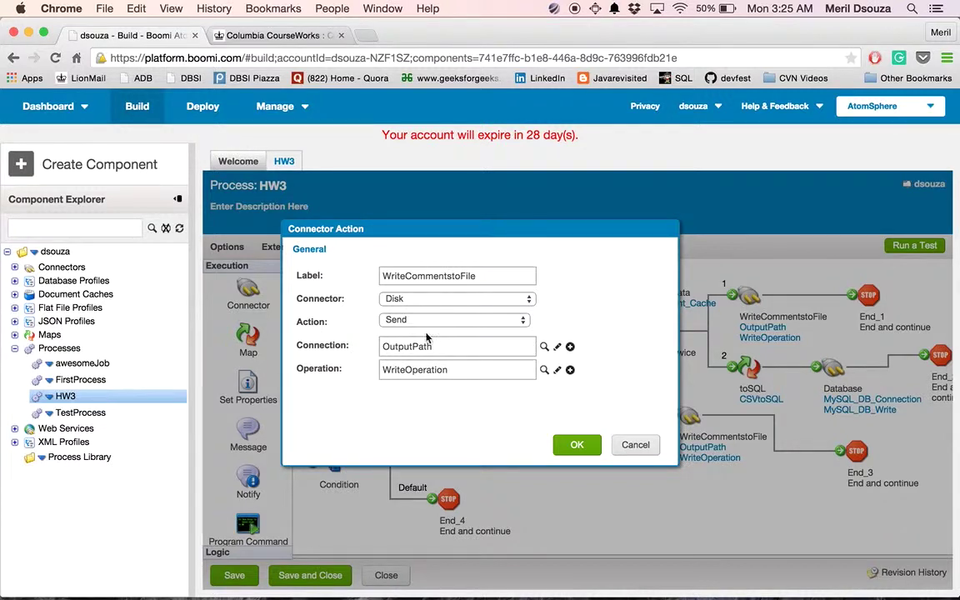
left_click(559, 347)
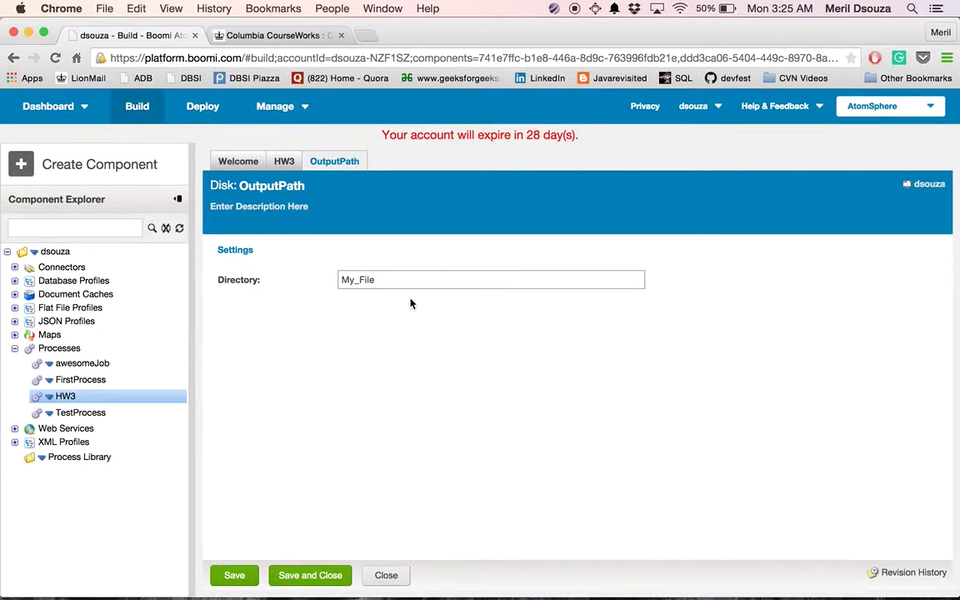
left_click(388, 577)
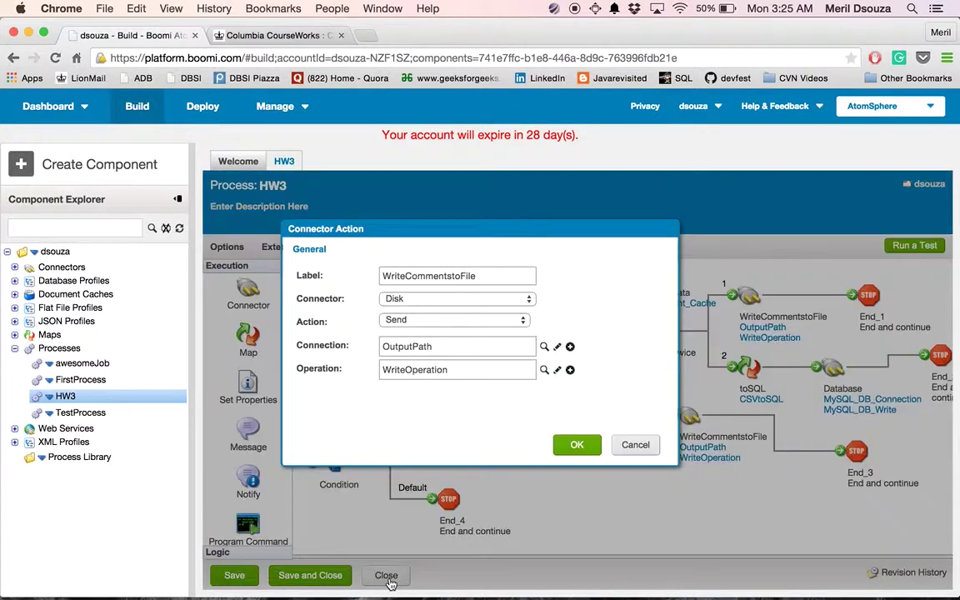
- Review the options, archiving, tracking and caching settings of WriteOperation, and leave the operation and its connector without changes
left_click(557, 370)
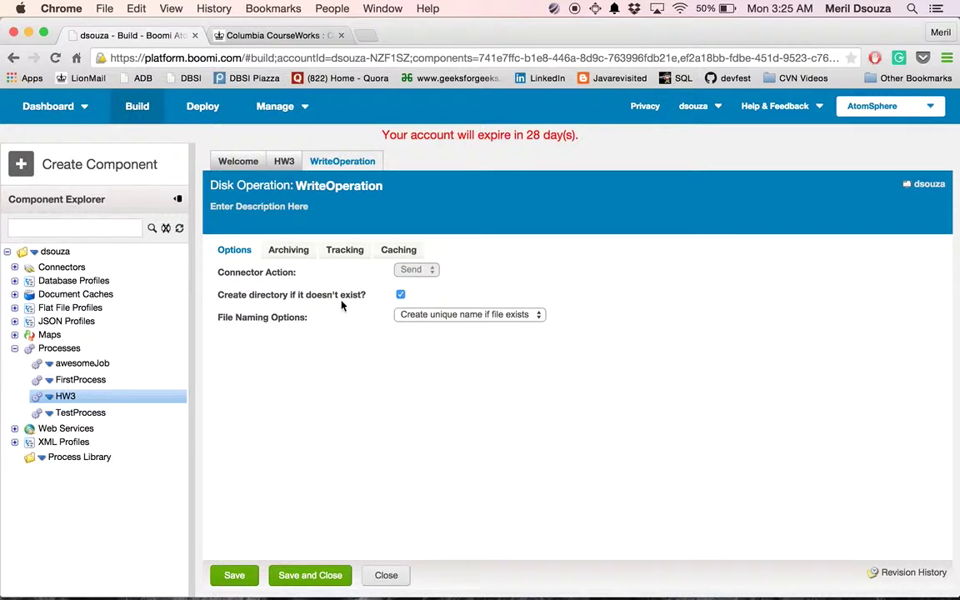
left_click(287, 250)
left_click(344, 251)
left_click(398, 252)
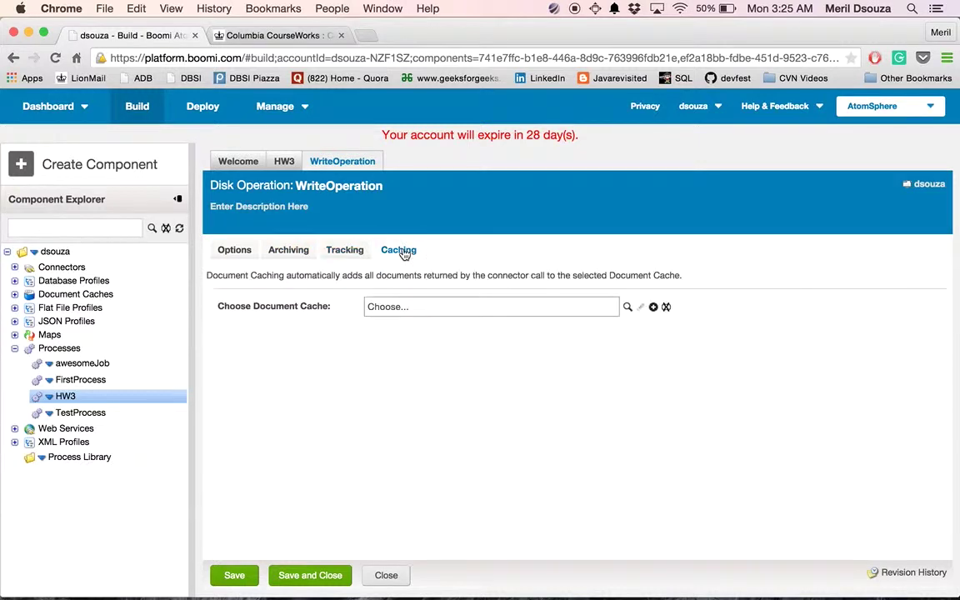
left_click(226, 254)
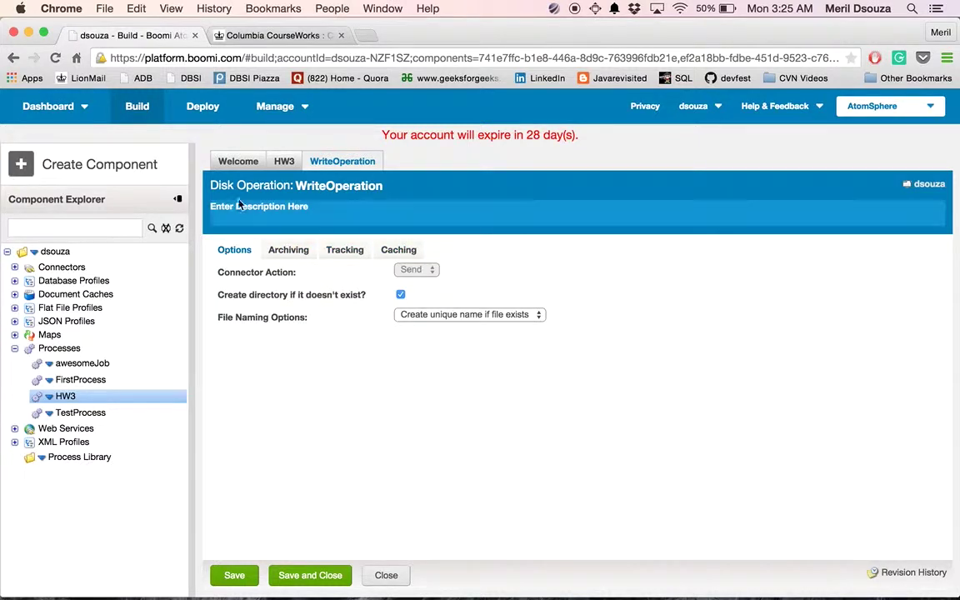
left_click(386, 575)
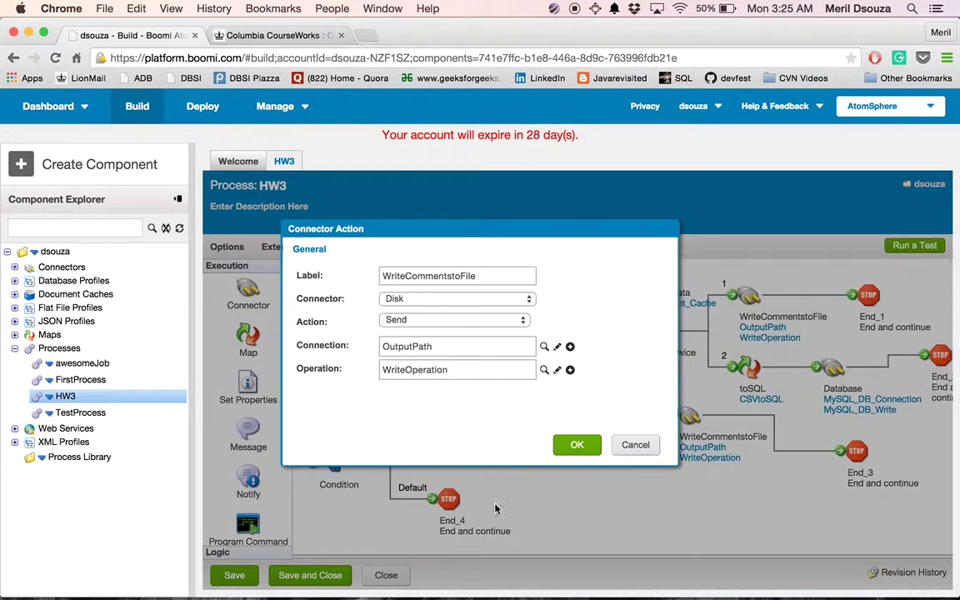
left_click(636, 447)
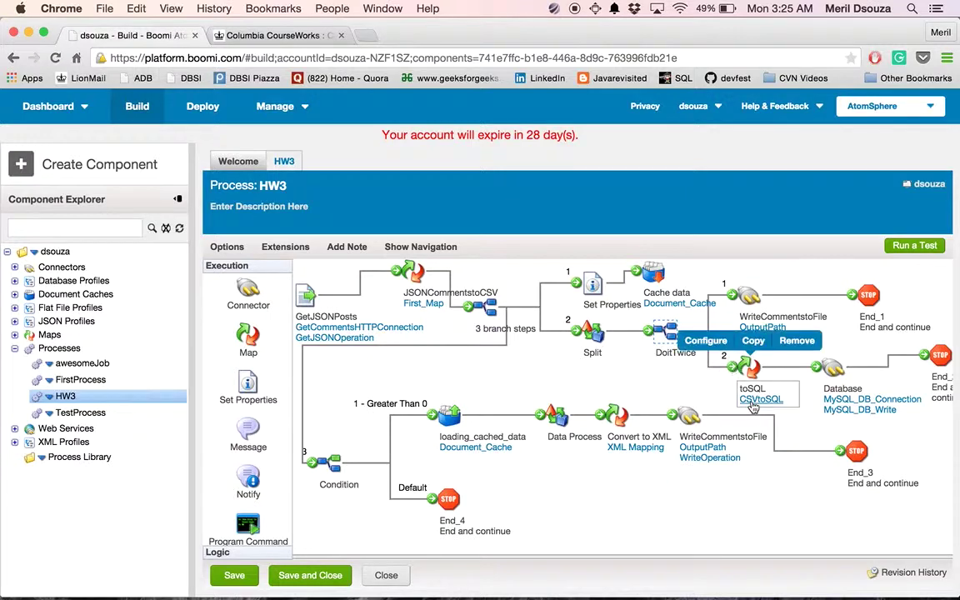
- Examine the field mappings from CommentsCSV to MYSQL_DB_Profile in the toSQL shape's CSVtoSQL map, and close it without changes
left_click(707, 343)
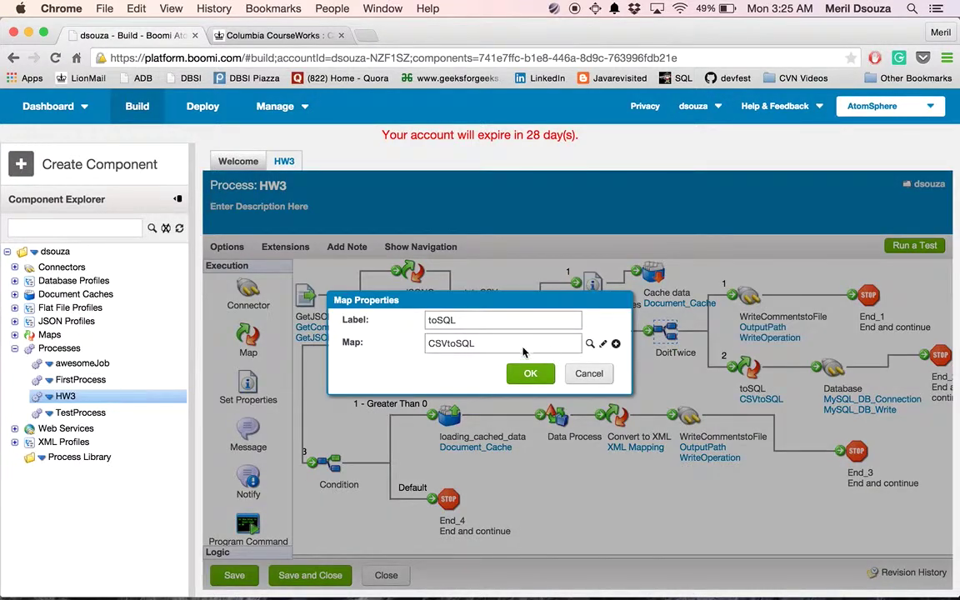
left_click(605, 345)
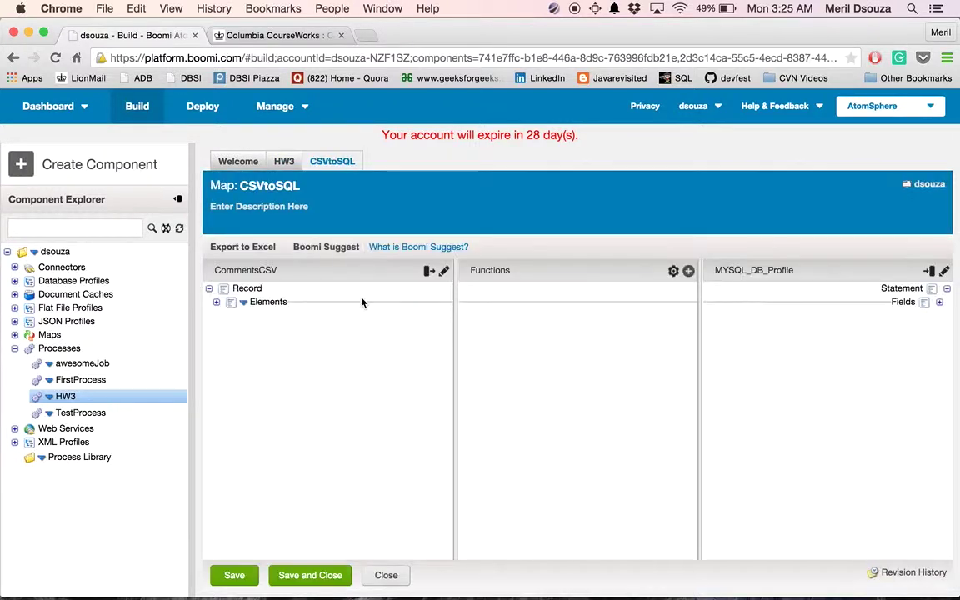
left_click(216, 303)
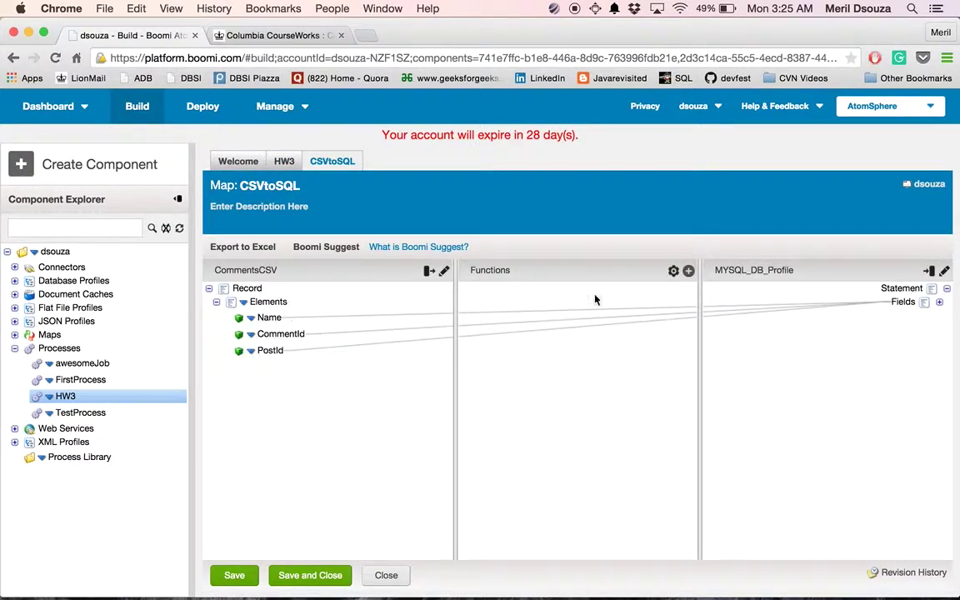
left_click(940, 302)
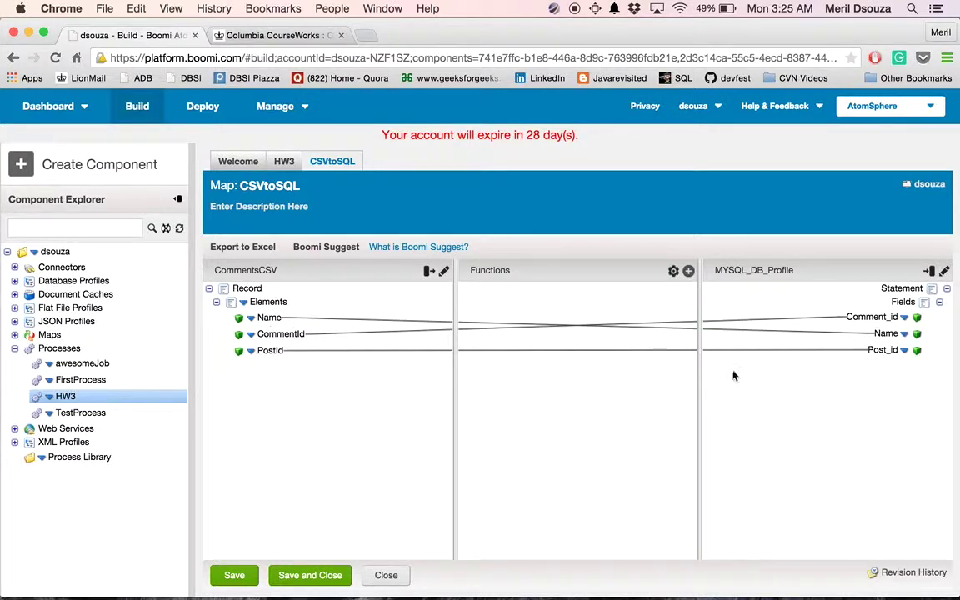
left_click(388, 575)
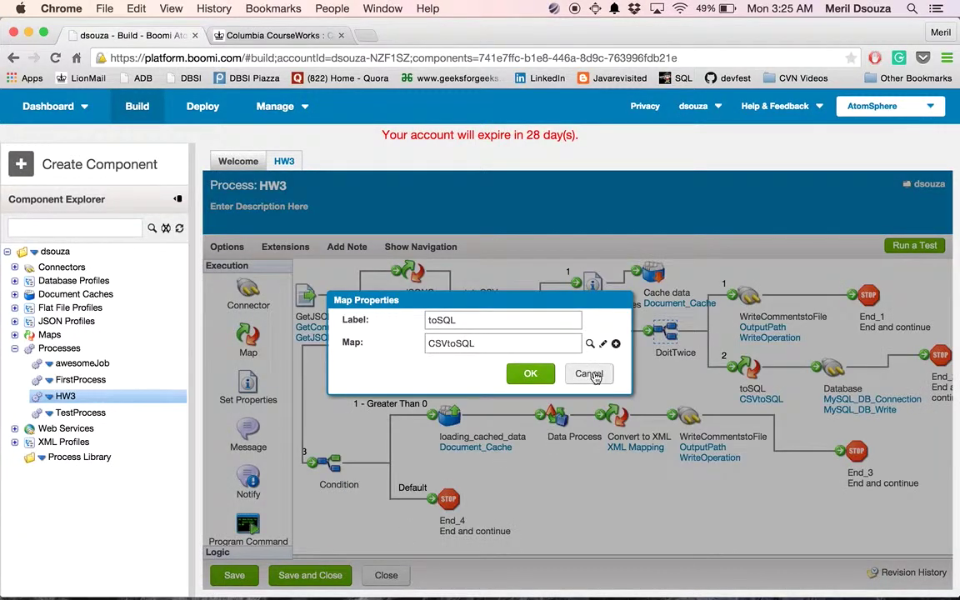
left_click(590, 374)
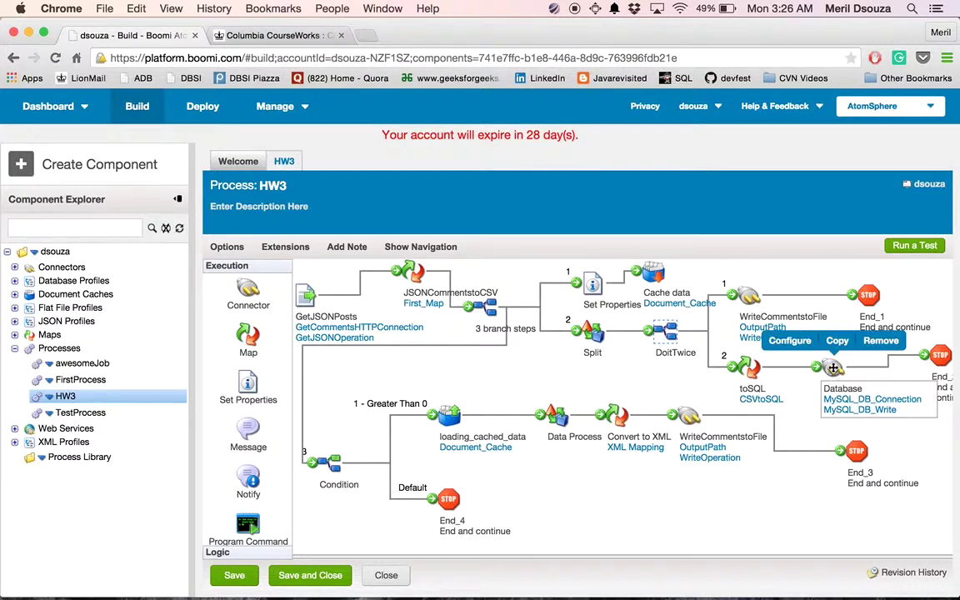
- Review MySQL_DB_Connection and the MySQL_DB_Write operation of the Database connector, and close both without changes
left_click(792, 341)
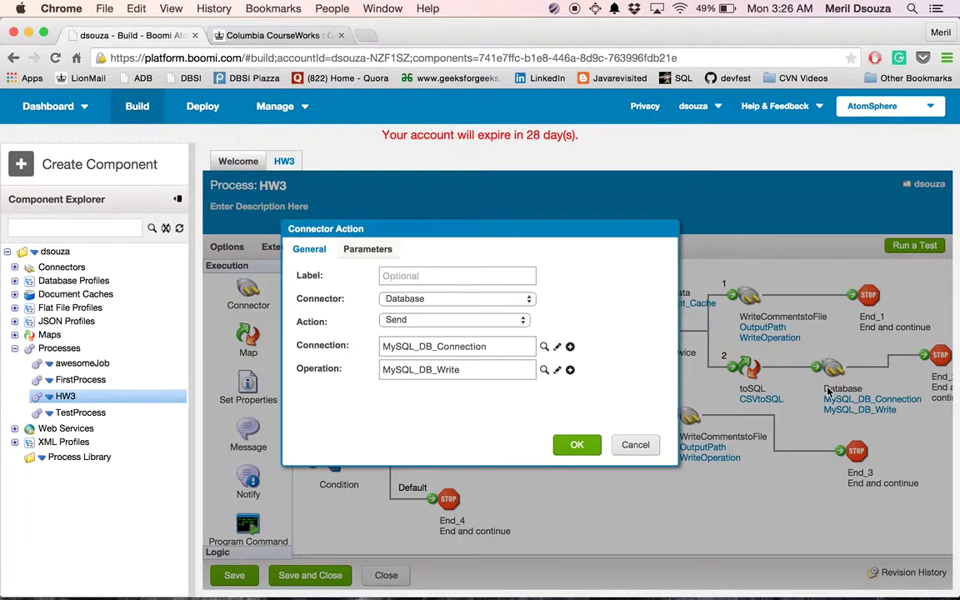
left_click(558, 349)
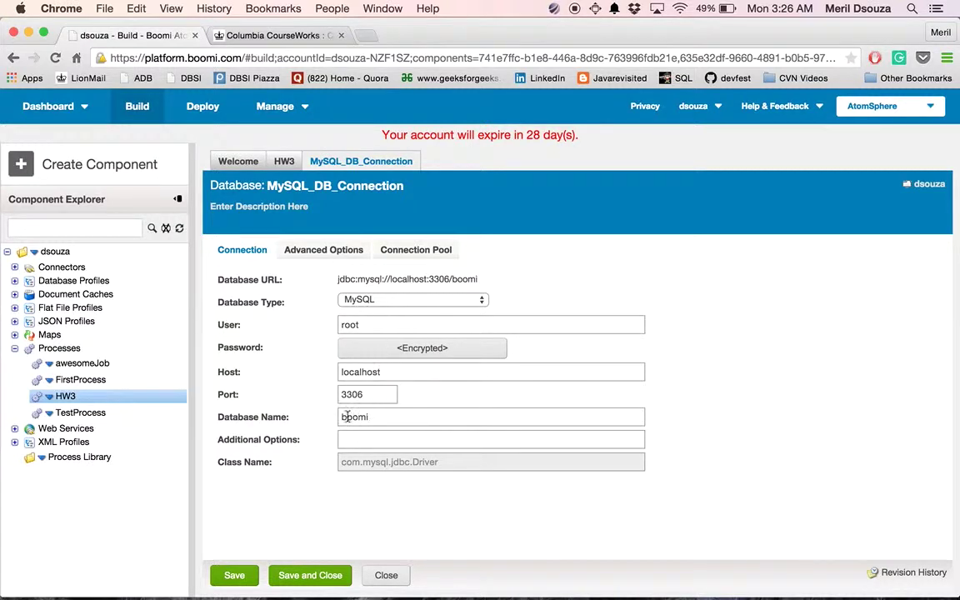
left_click(383, 576)
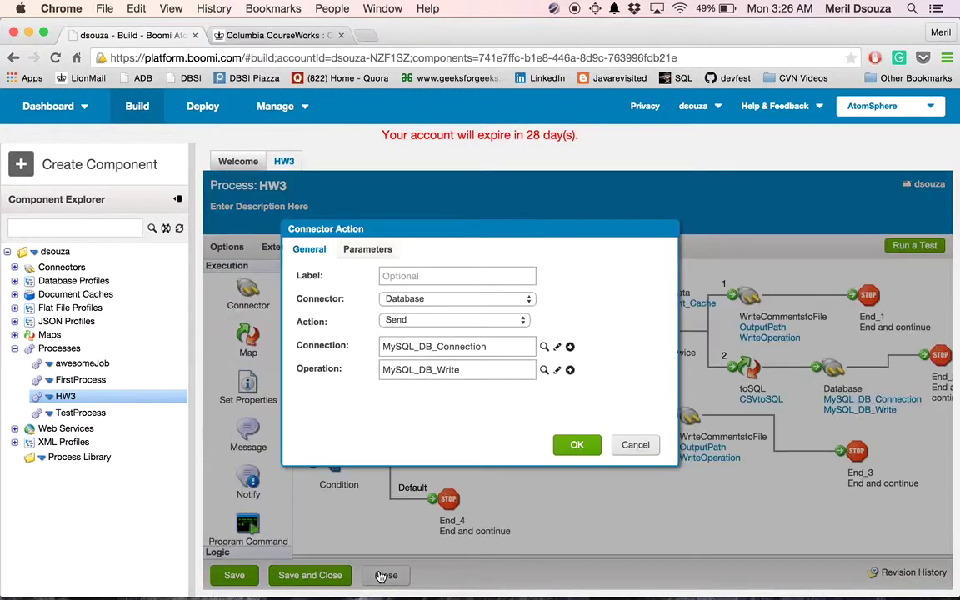
left_click(559, 371)
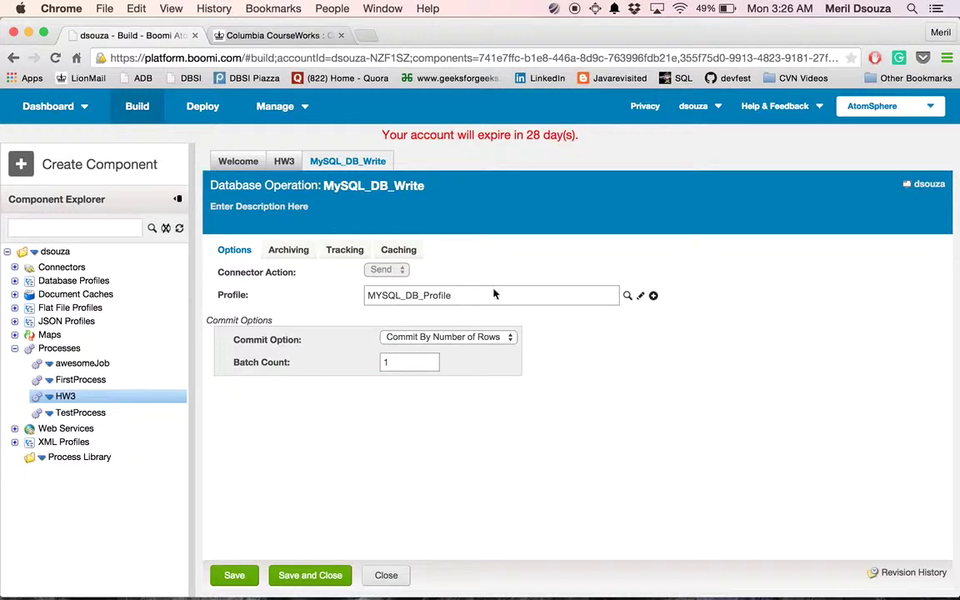
left_click(387, 577)
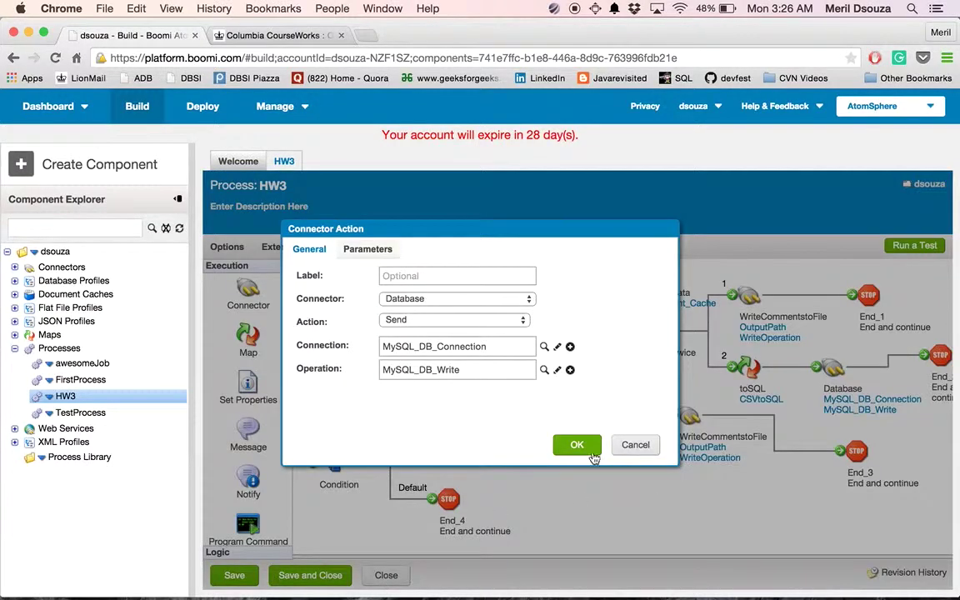
left_click(635, 445)
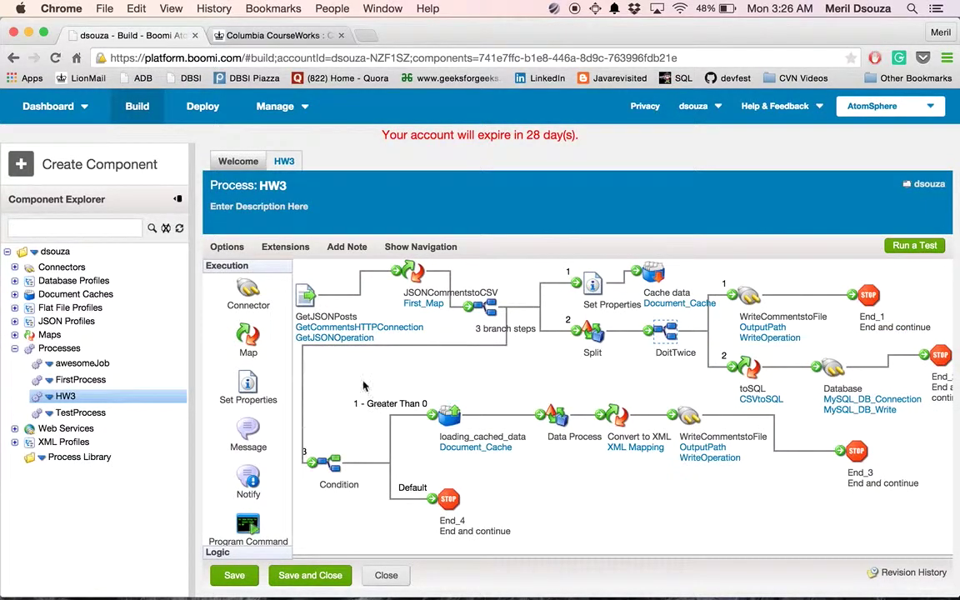
- Inspect the Condition route shape on the third branch, including its SQL Route By parameter and its route values
mouse_move(482, 307)
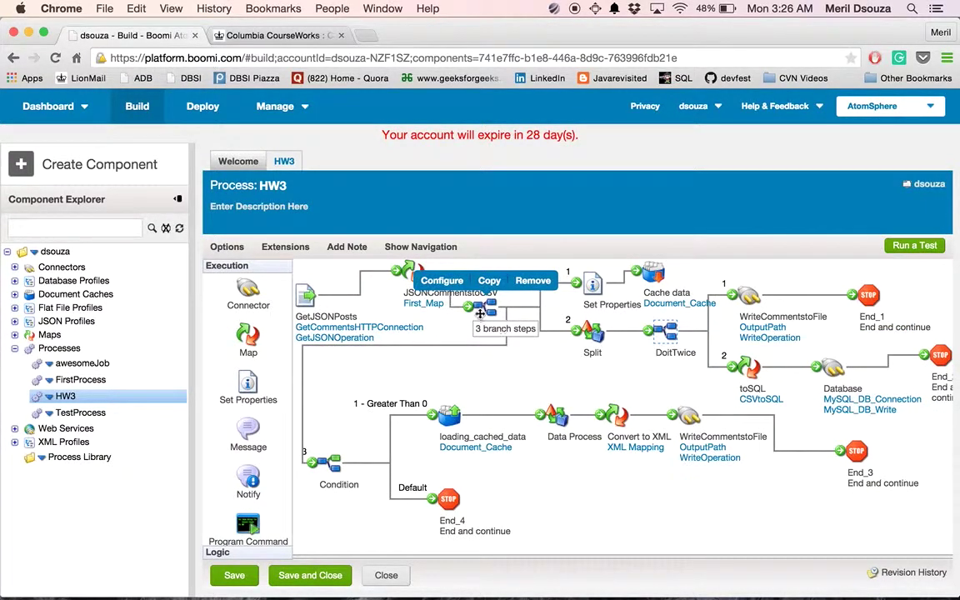
mouse_move(319, 465)
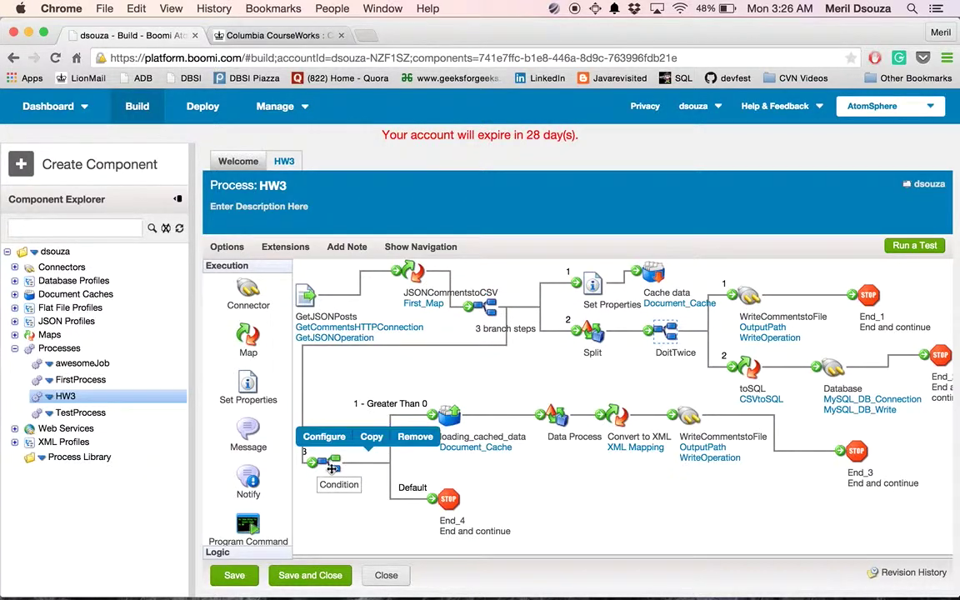
left_click(332, 442)
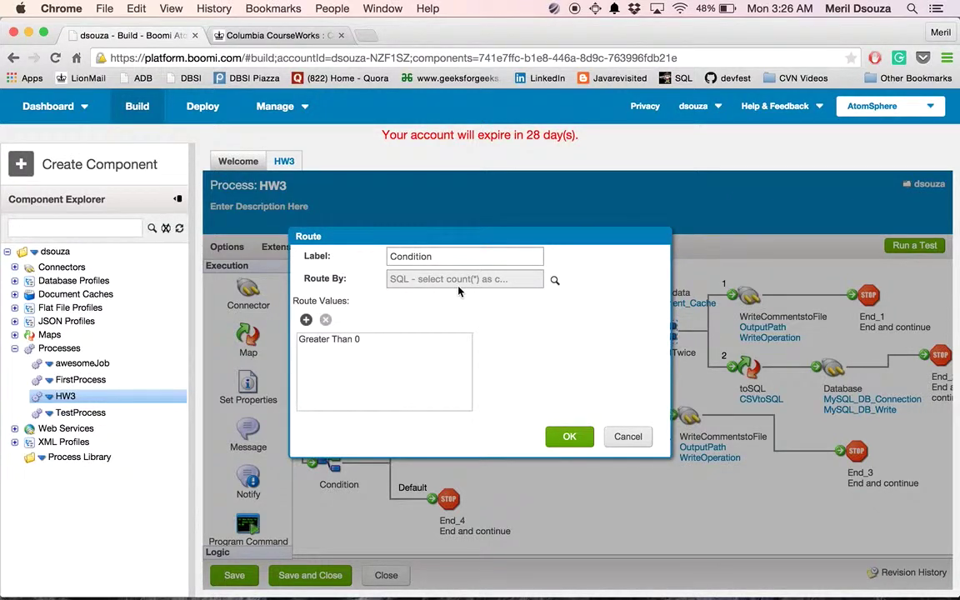
left_click(568, 436)
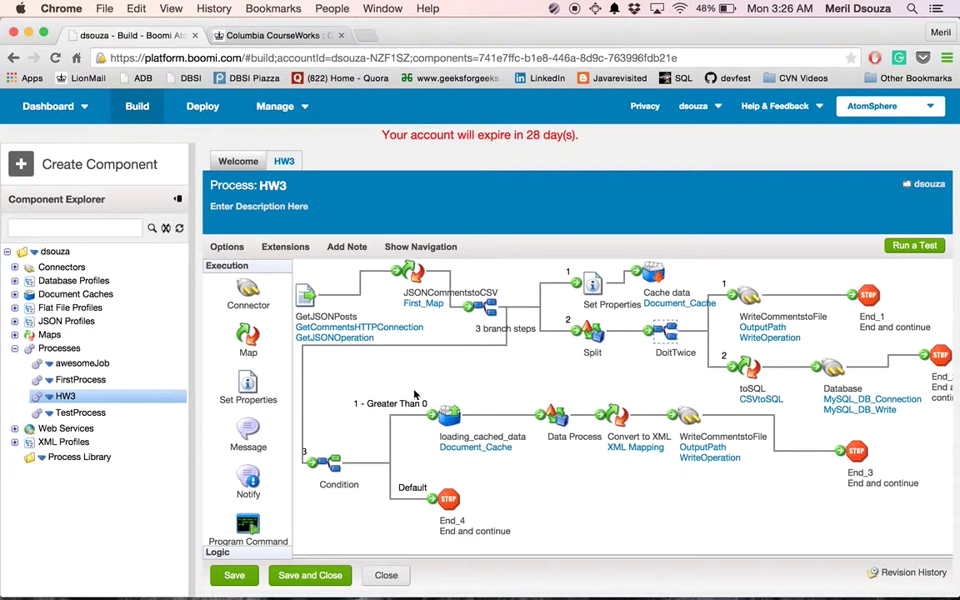
- Review the cache index and key in the loading_cached_data shape, plus the Split Documents options of the Data Process shape
mouse_move(414, 393)
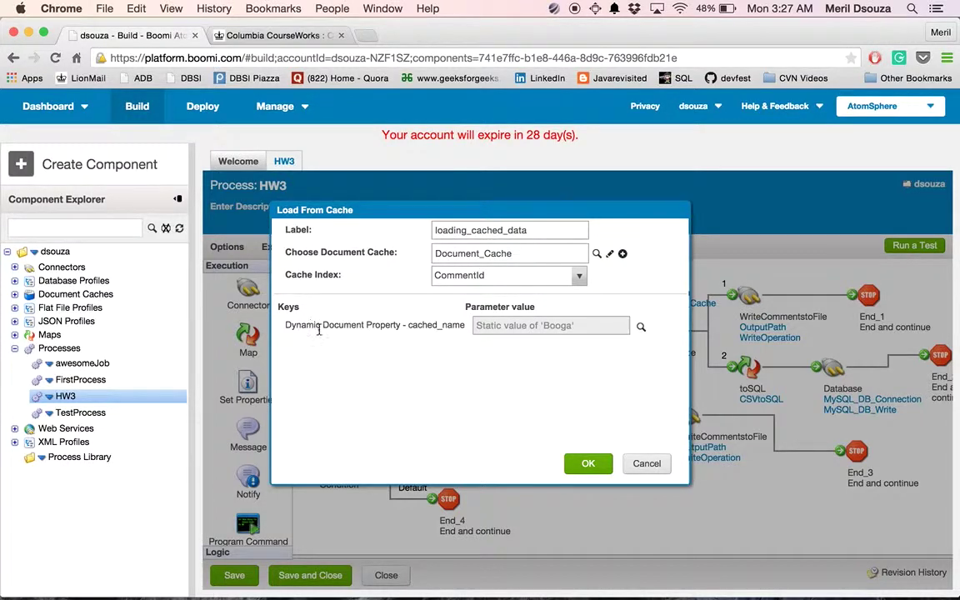
left_click(581, 463)
mouse_move(567, 437)
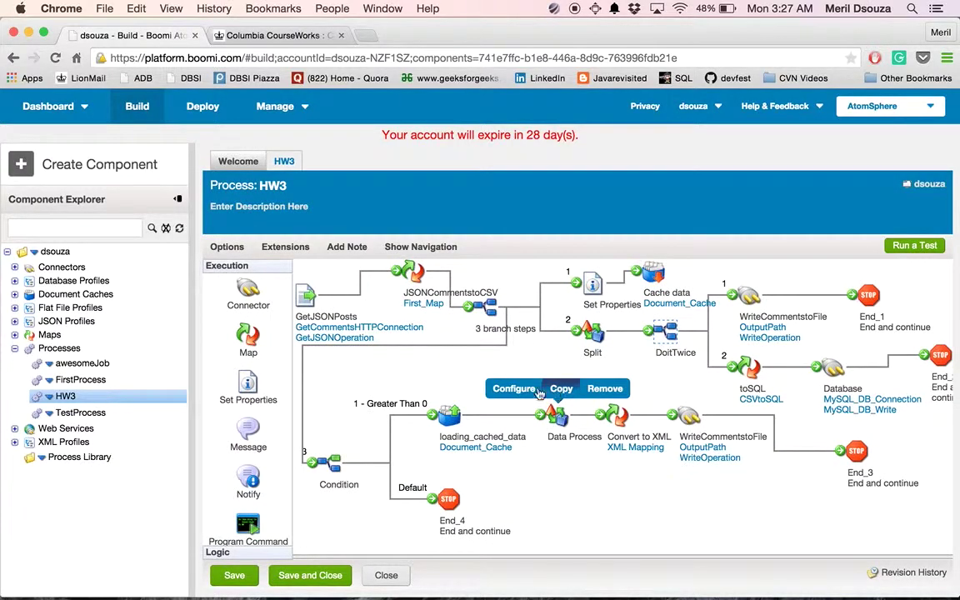
left_click(510, 389)
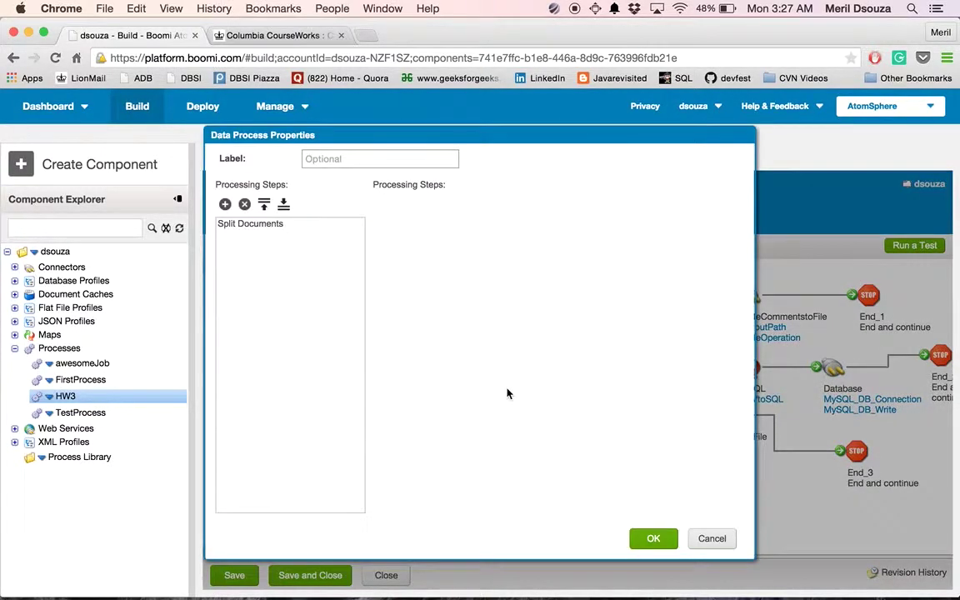
left_click(245, 226)
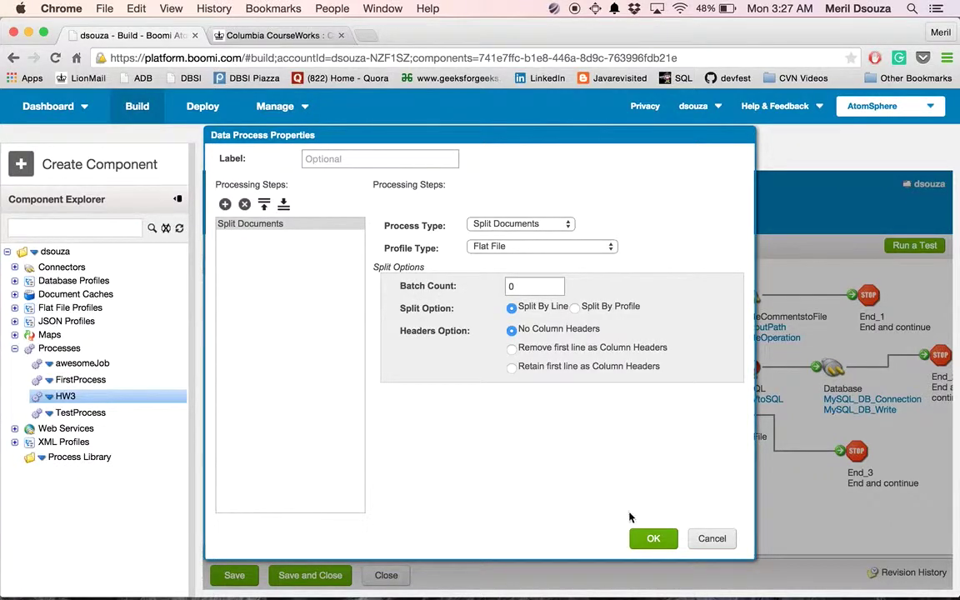
left_click(648, 537)
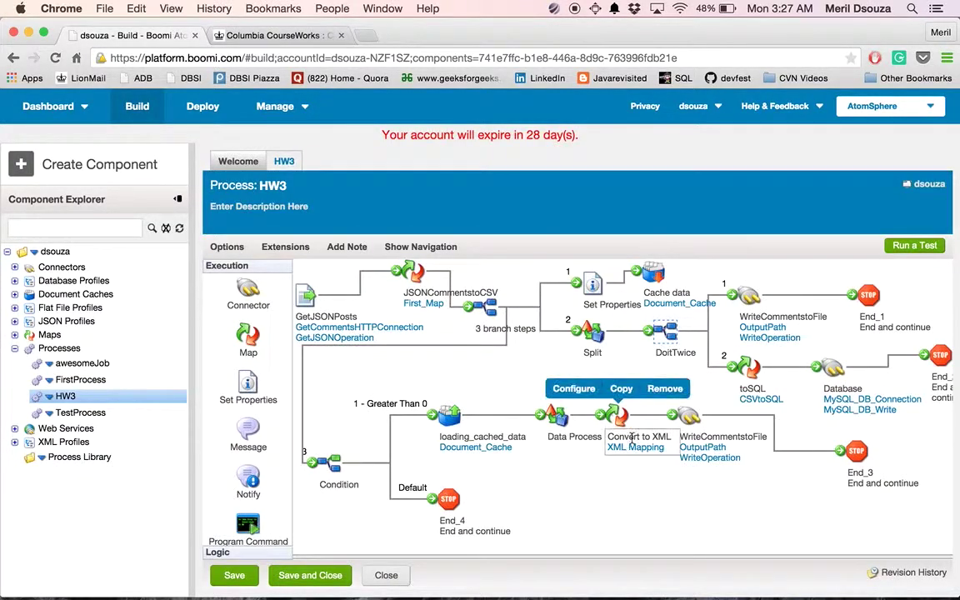
- Examine the field mappings from CommentsCSV to XML Profile in the Convert to XML shape's XML Mapping, and close it without changes
left_click(577, 390)
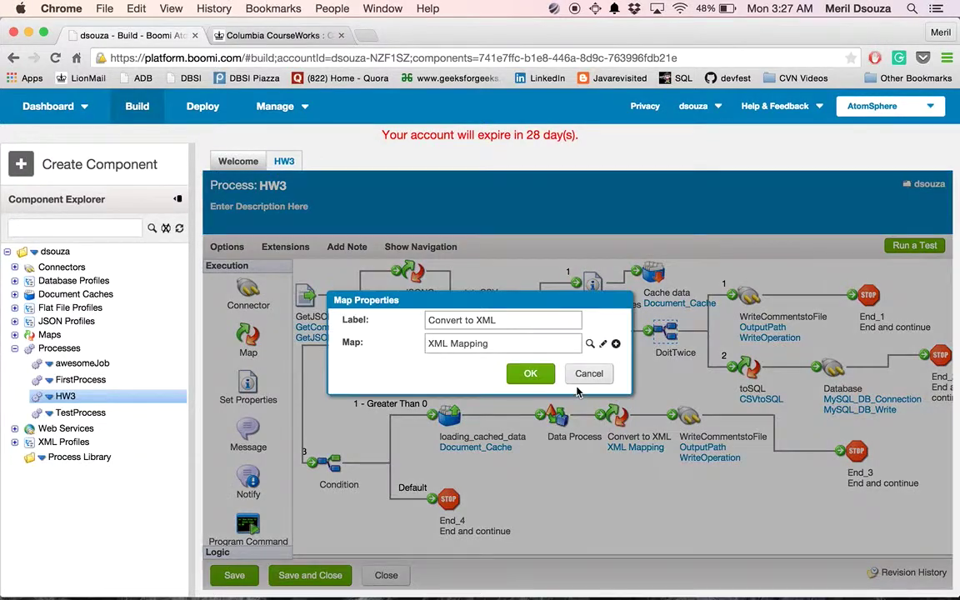
left_click(604, 346)
left_click(216, 305)
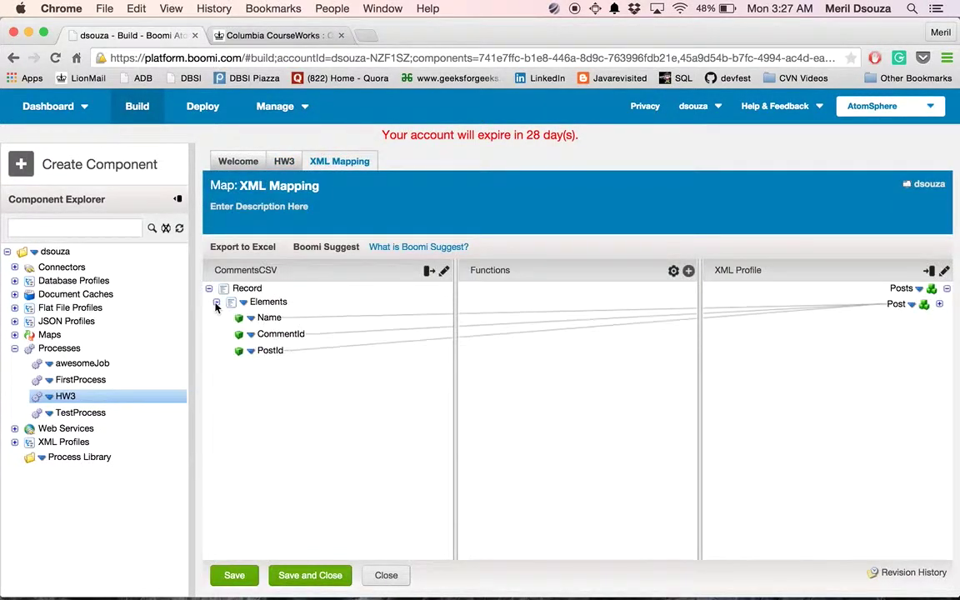
left_click(940, 305)
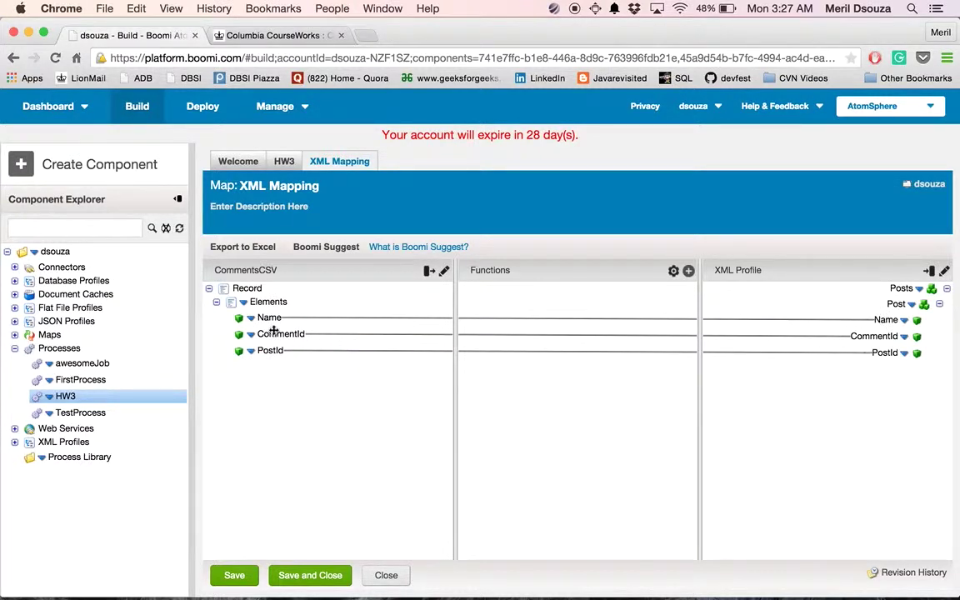
left_click(388, 575)
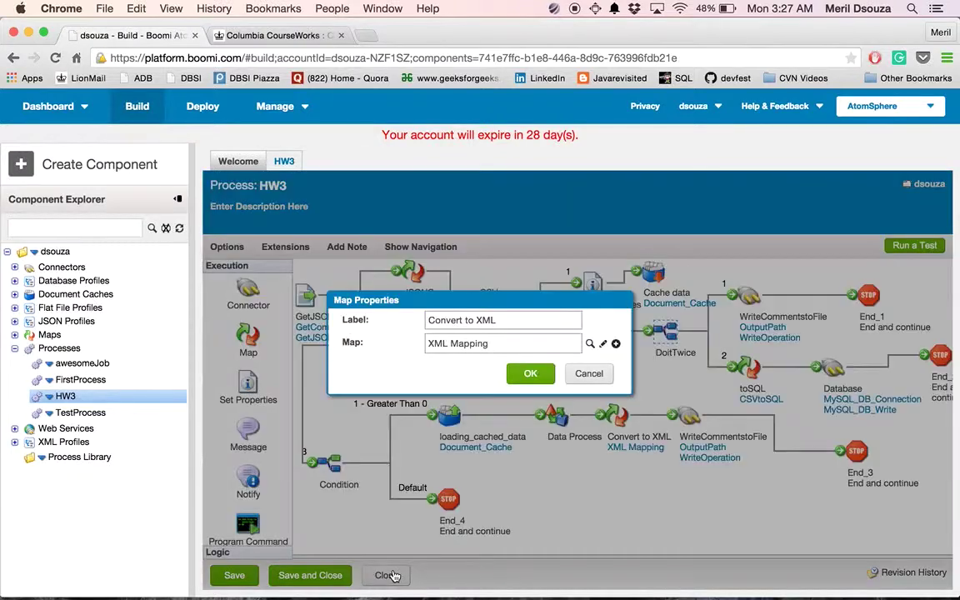
left_click(533, 376)
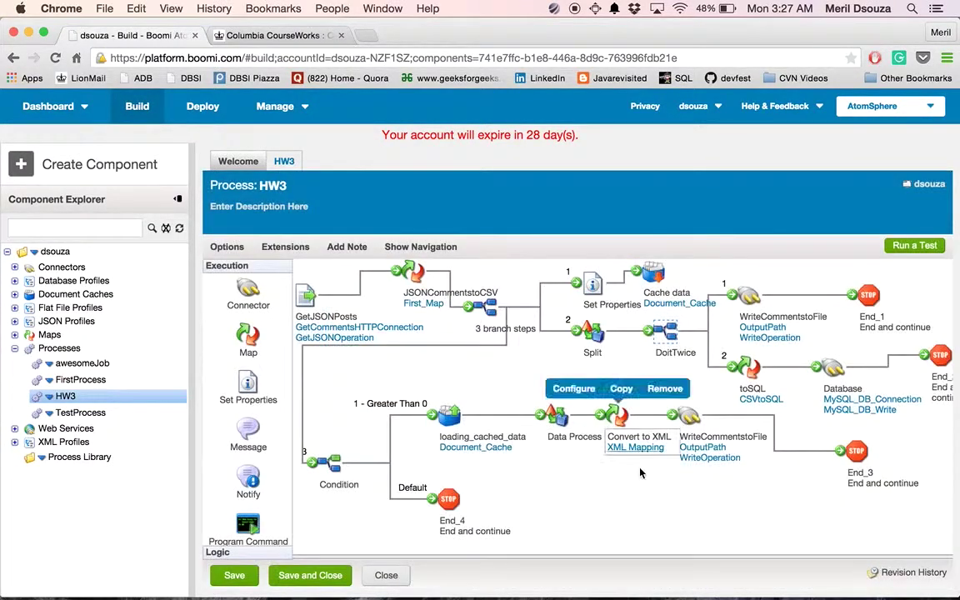
- Review the OutputPath connection and WriteOperation of the third branch's WriteCommentstoFile connector, and close them without changes
mouse_move(677, 417)
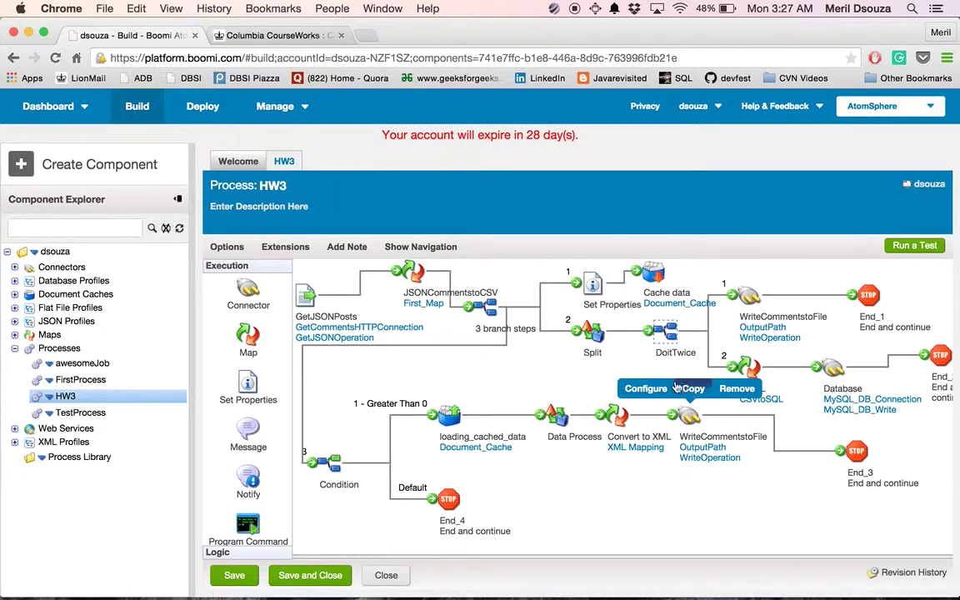
left_click(647, 388)
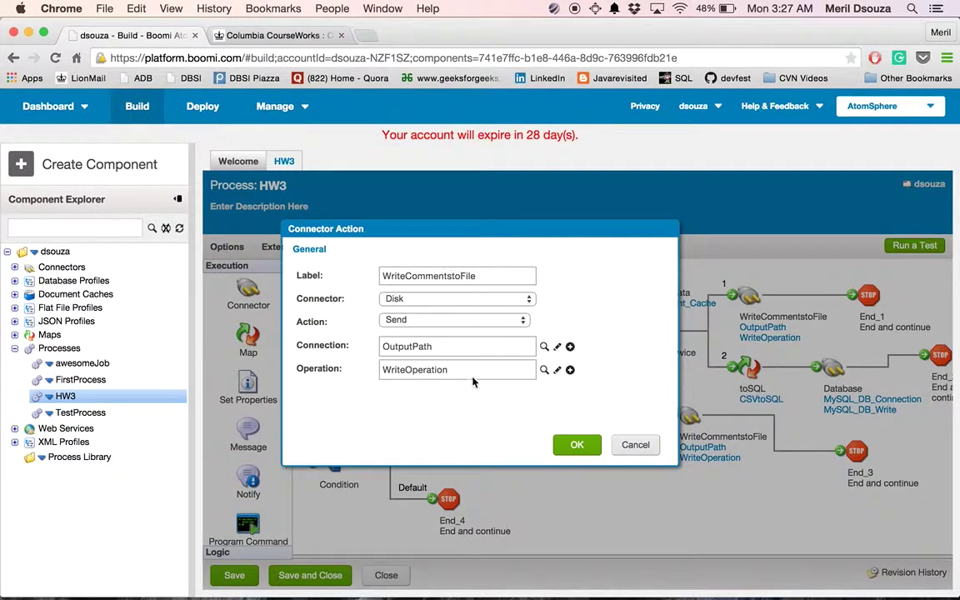
left_click(557, 348)
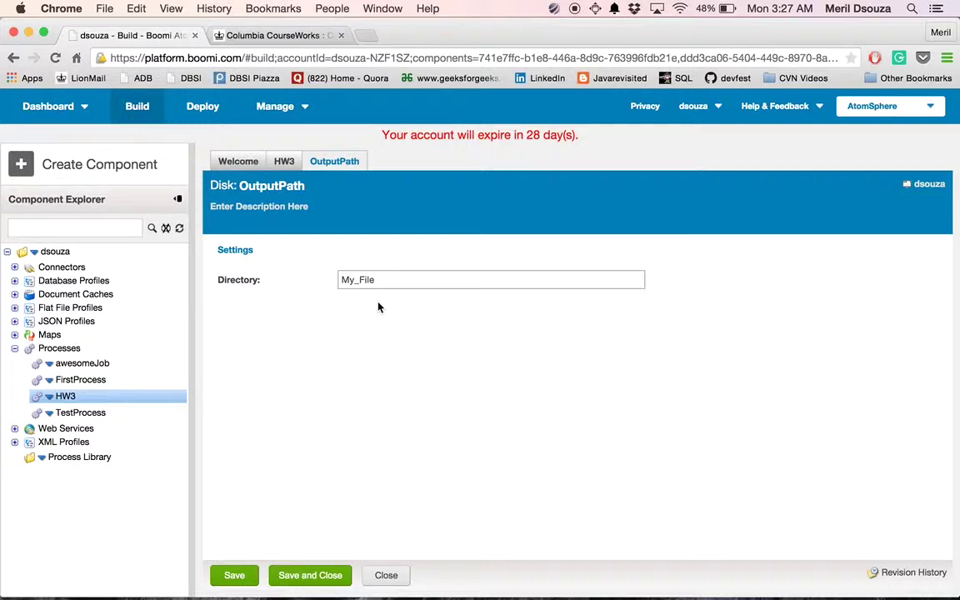
left_click(386, 576)
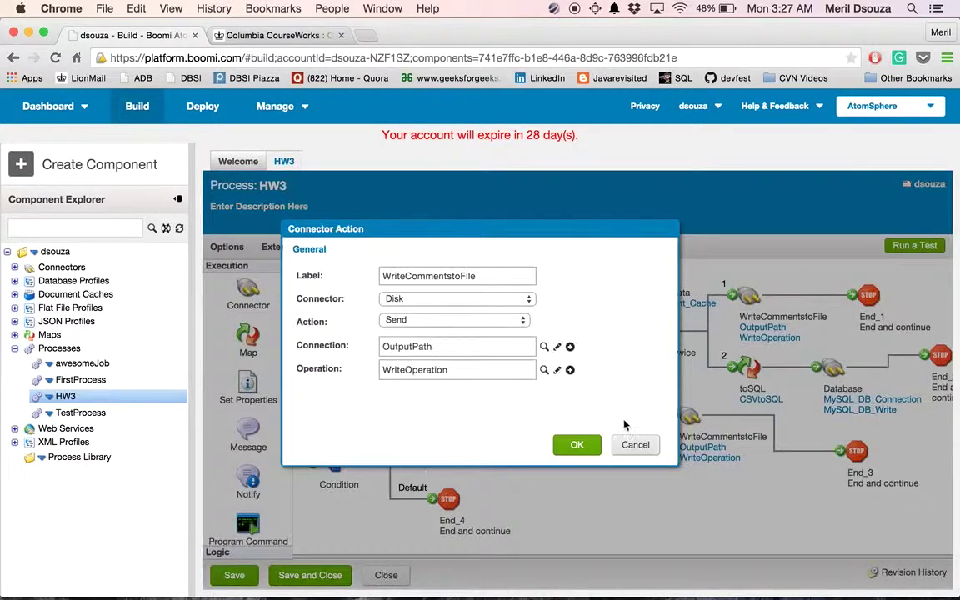
left_click(558, 370)
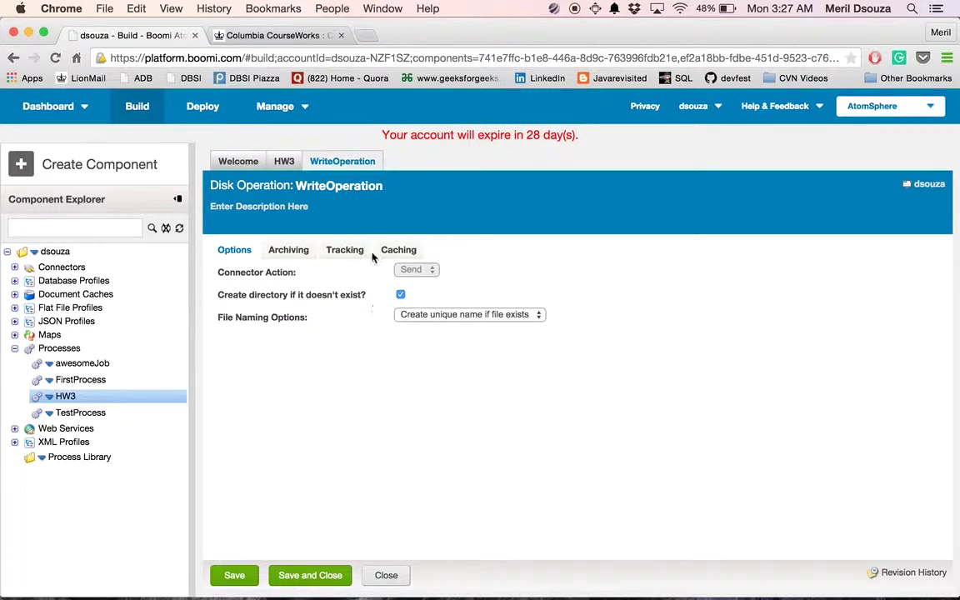
left_click(387, 574)
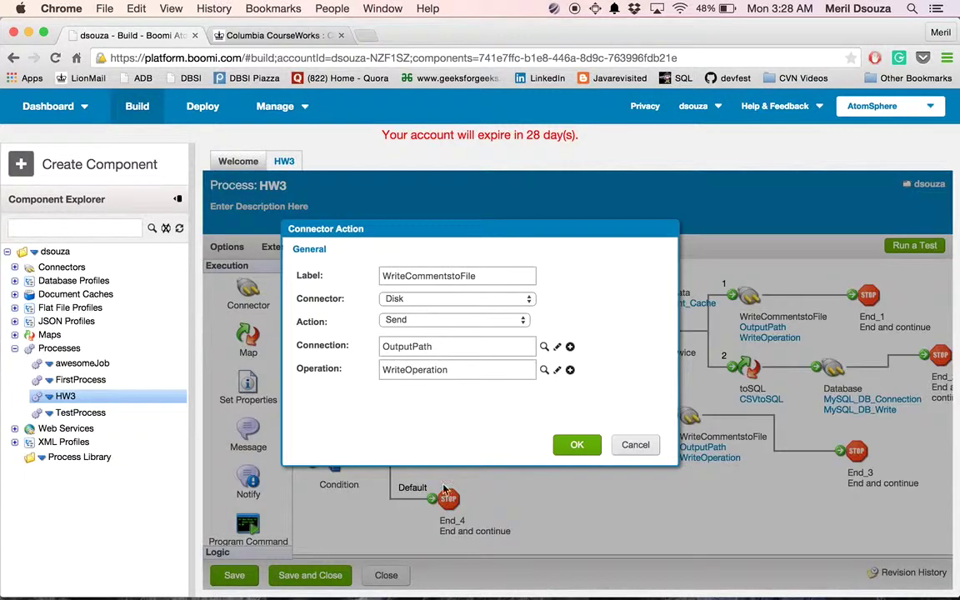
left_click(636, 445)
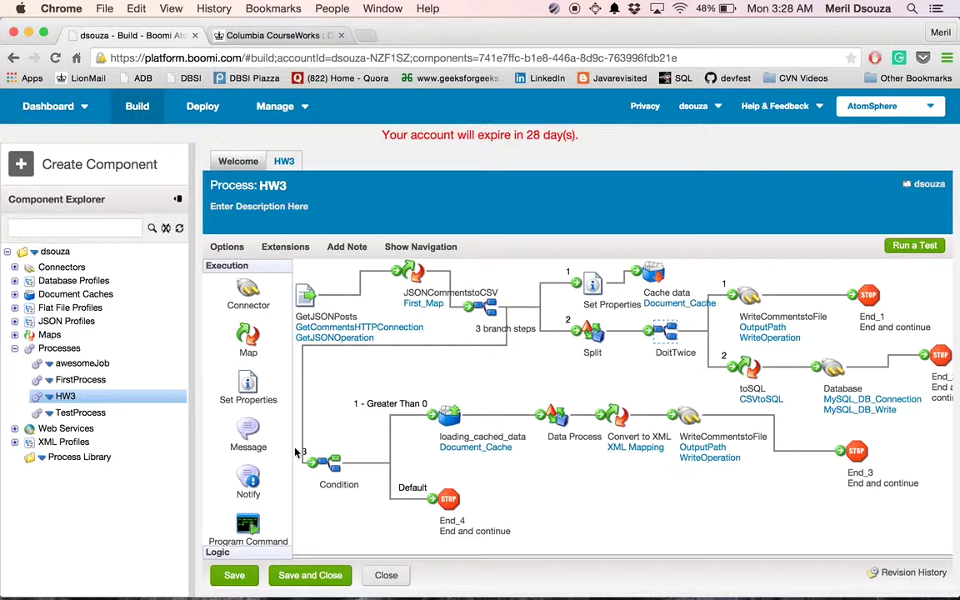
- Switch to the mysql Terminal window, query the table with "select * from Comments;", and minimize the window
mouse_move(443, 495)
mouse_move(431, 596)
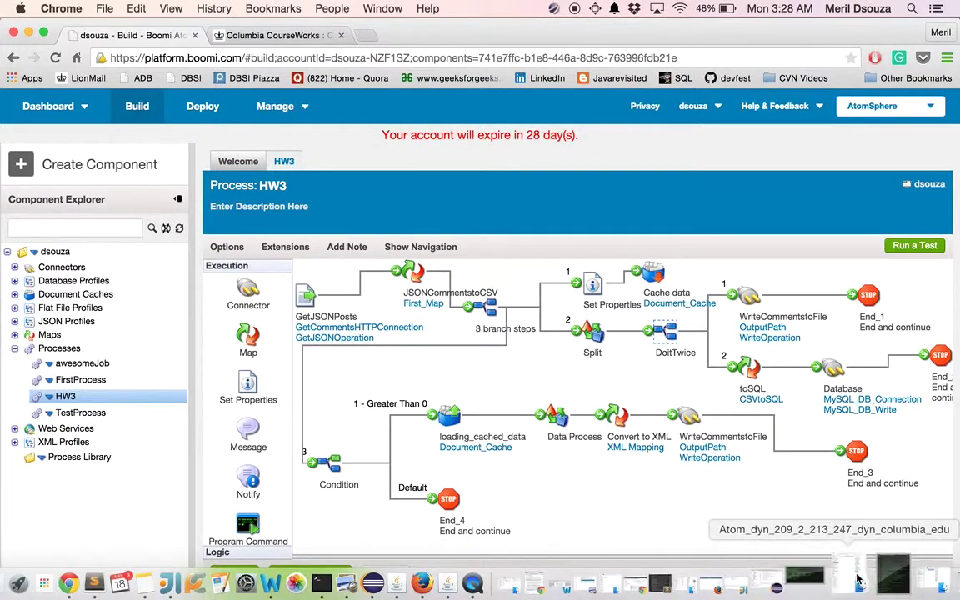
left_click(892, 576)
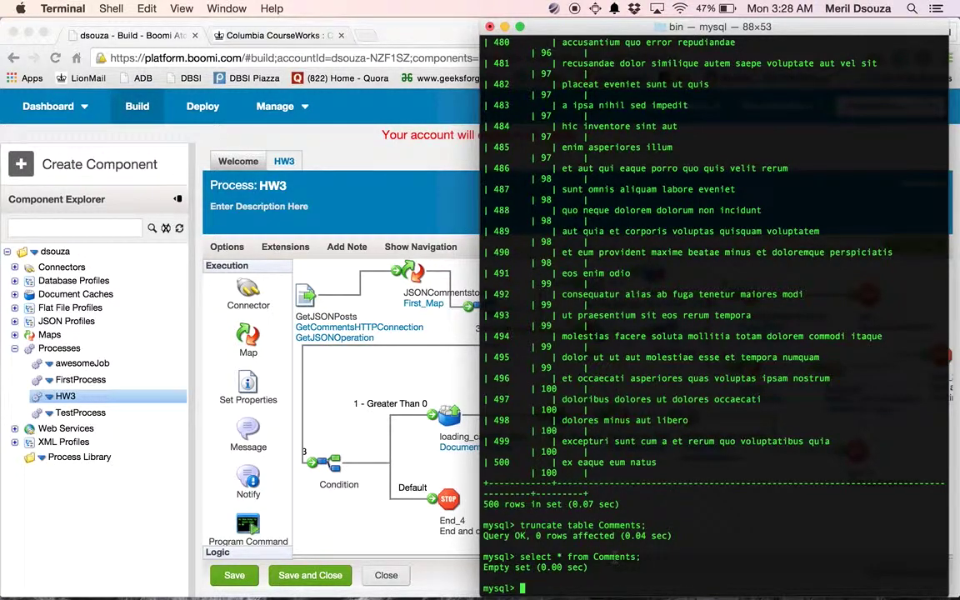
key("Up")
key("Return")
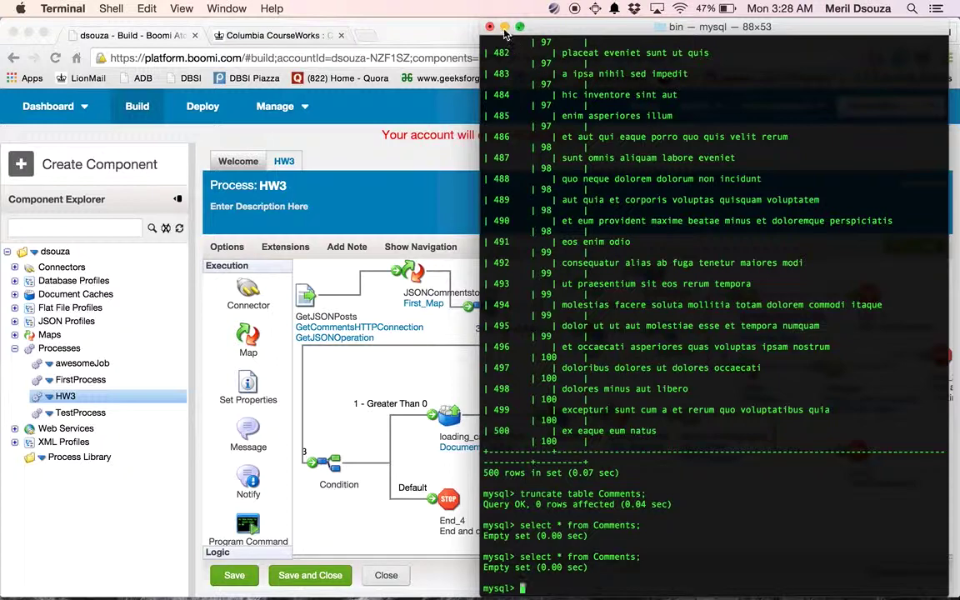
key("super+m")
- Check the contents of the Atom_dyn_209_2_213_247_dyn_columbia_edu folder in Finder, and return to the HW3 process in Chrome
mouse_move(375, 587)
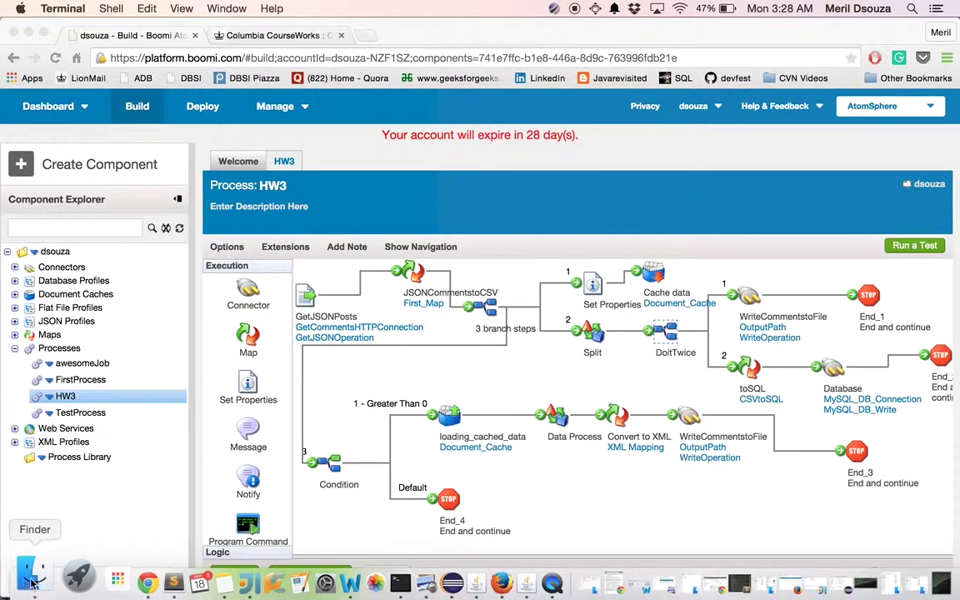
right_click(31, 581)
left_click(92, 294)
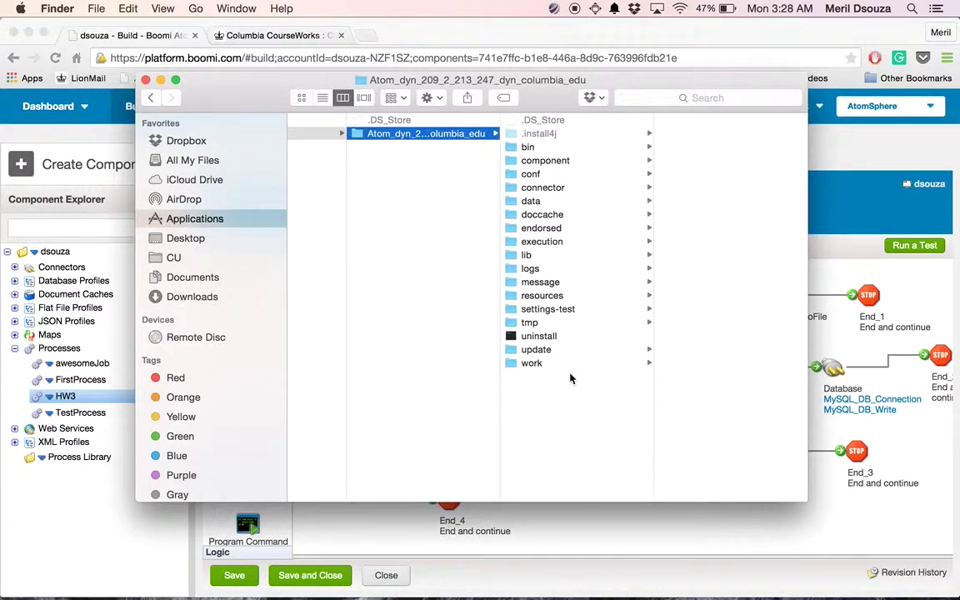
left_click(726, 530)
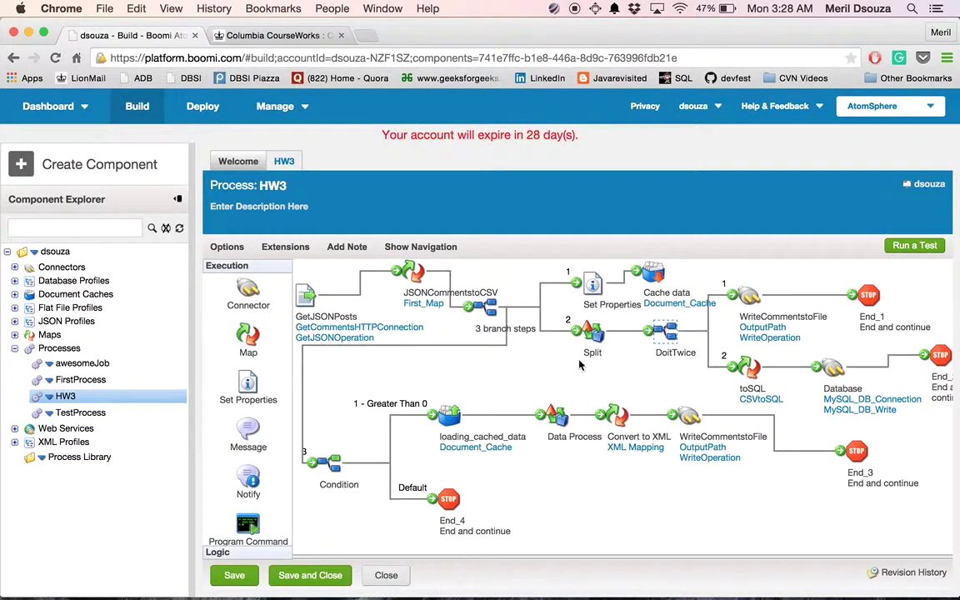
- Save the HW3 process and run a new test of it on dyn-209-2-213-247.dyn.columbia.edu
left_click(914, 246)
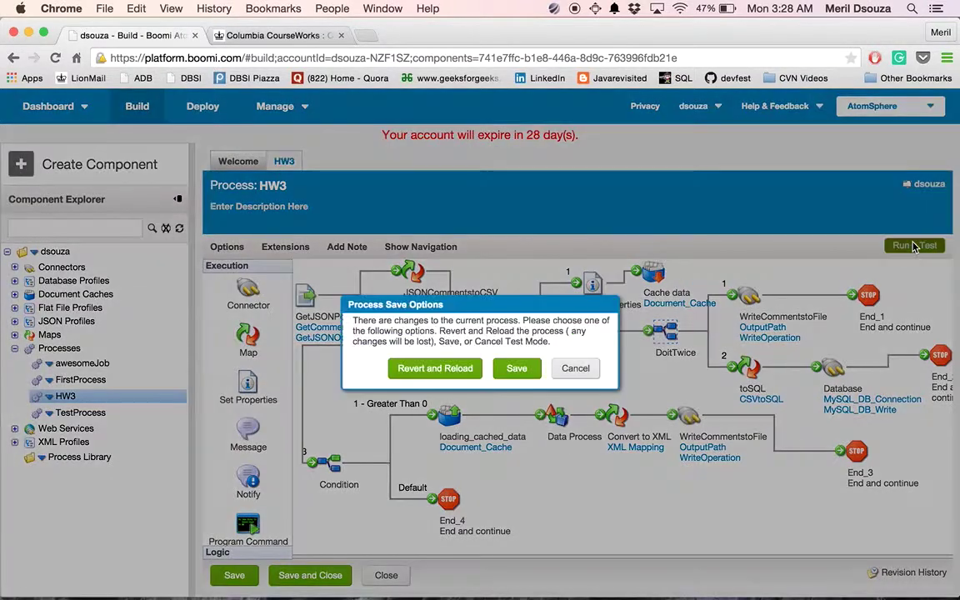
left_click(516, 370)
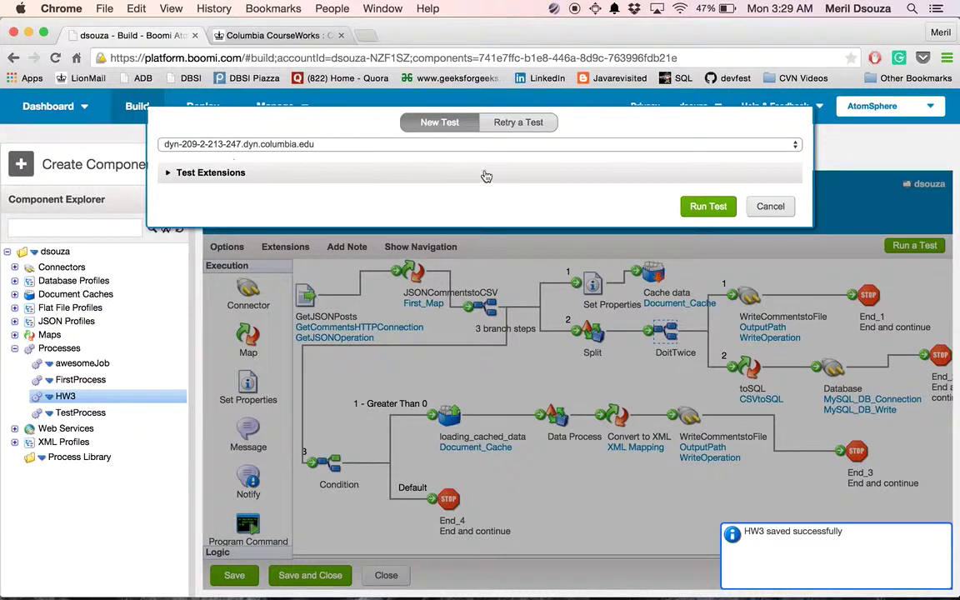
left_click(714, 210)
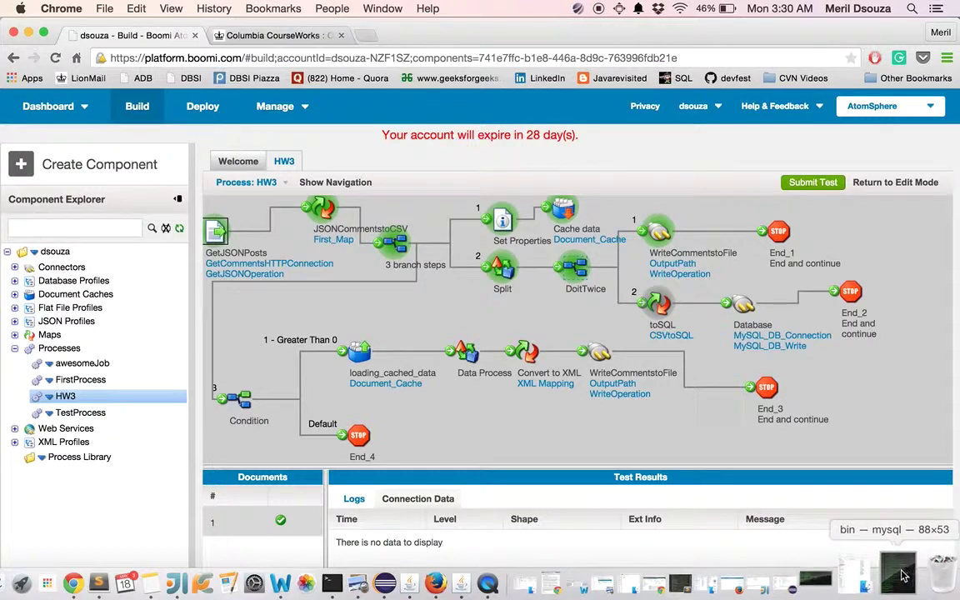
- Switch to the mysql Terminal window, rerun "select * from Comments;", look through the returned rows, and minimize the window
left_click(901, 575)
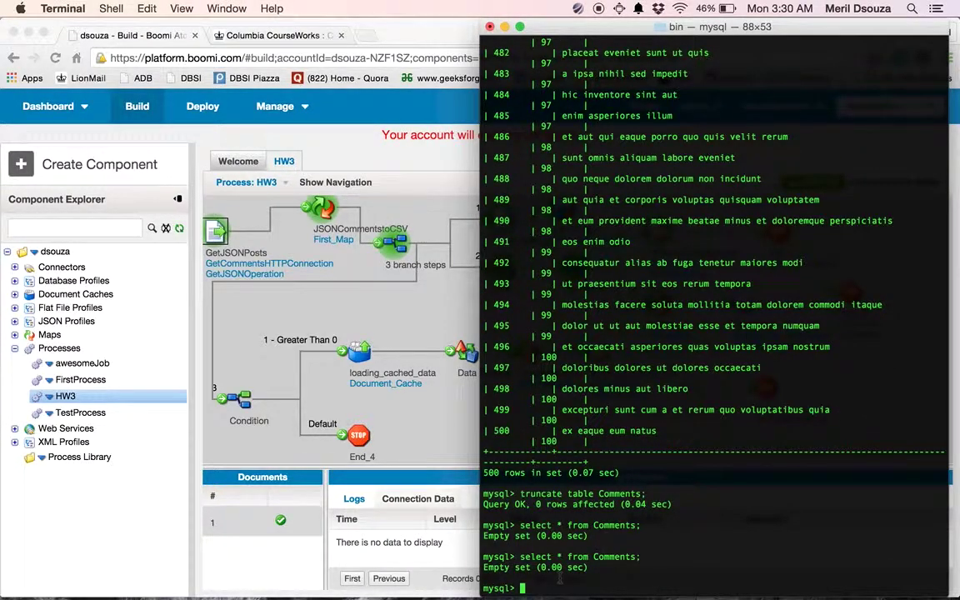
key("Up")
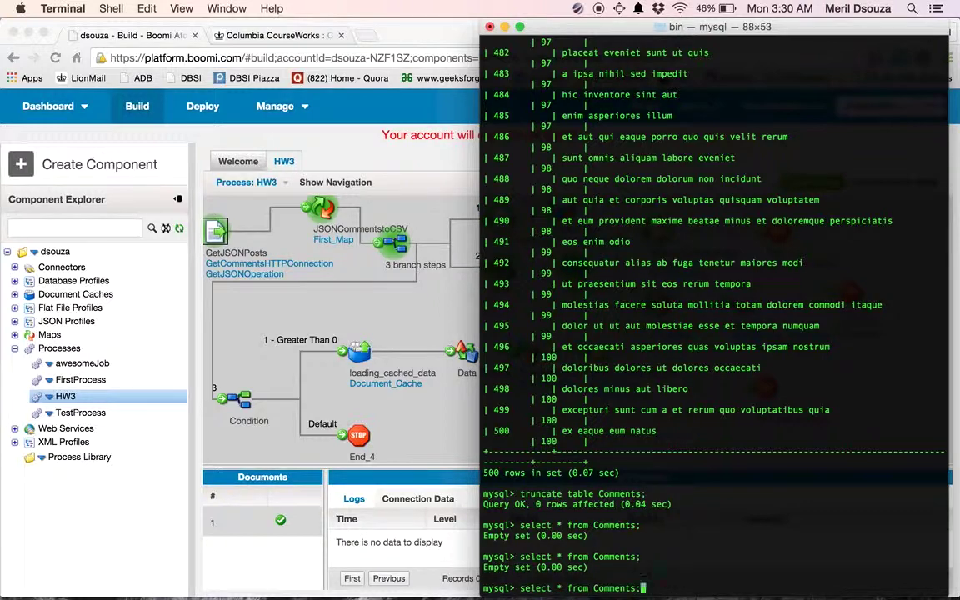
key("Return")
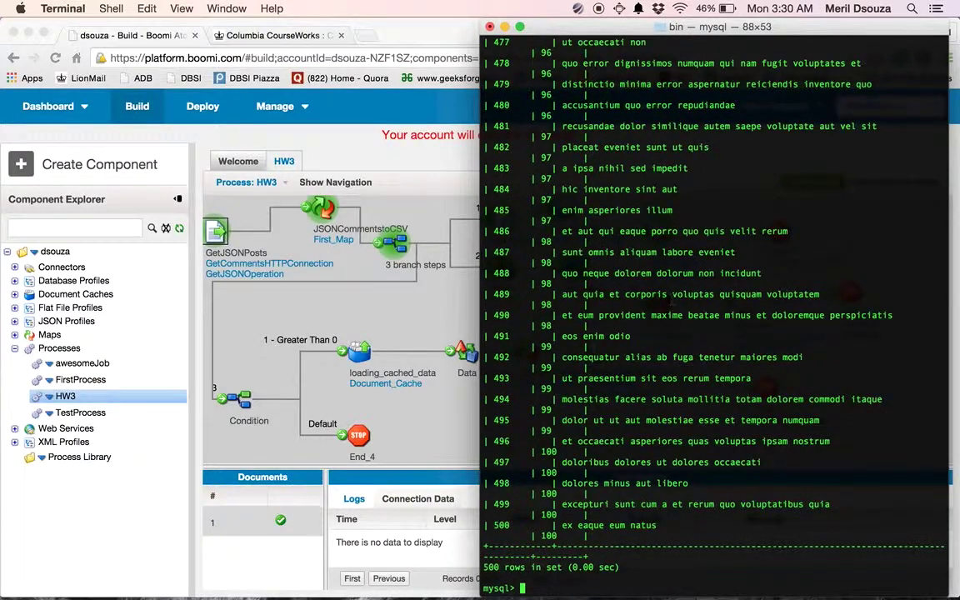
scroll(671, 298, "up", 10)
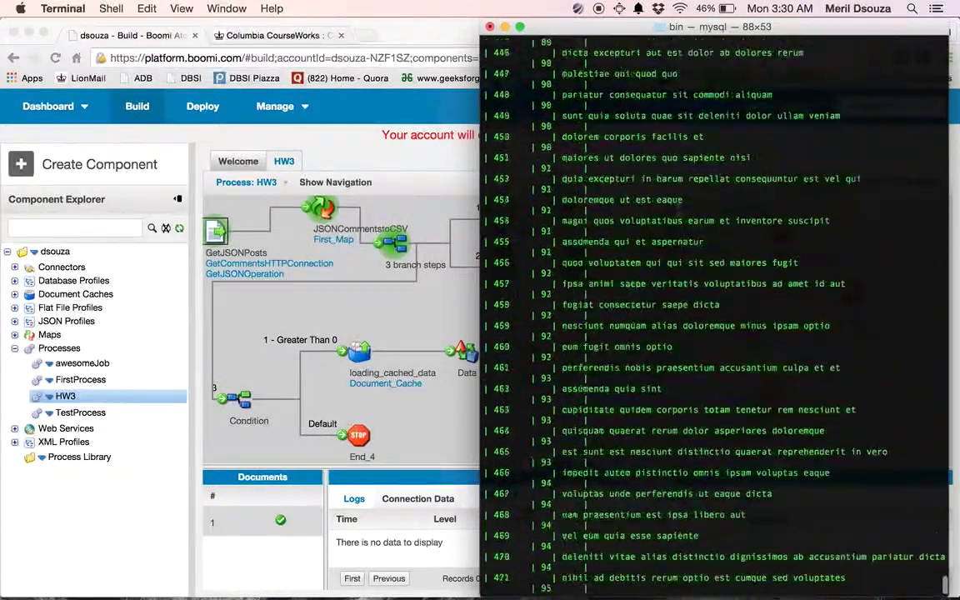
scroll(681, 210, "down", 10)
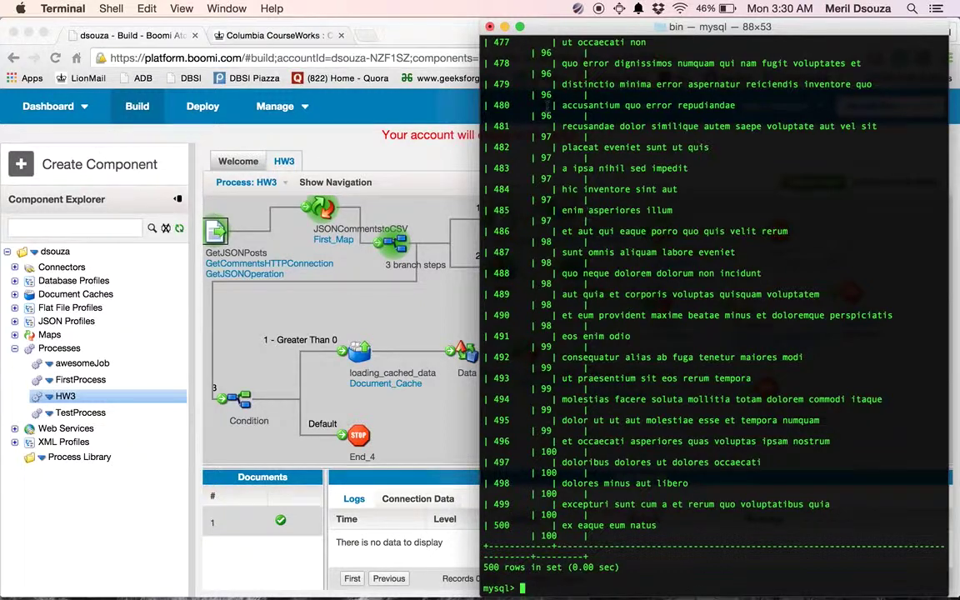
left_click(504, 26)
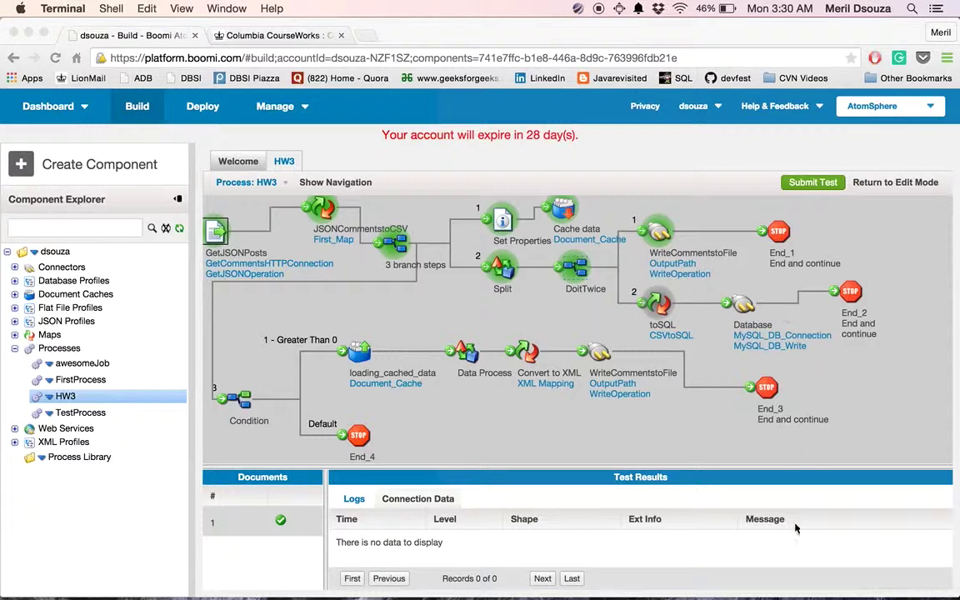
- Switch to Finder and list the files in the My_File folder inside Atom_dyn_209_2_213_247_dyn_columbia_edu
mouse_move(796, 597)
mouse_move(268, 595)
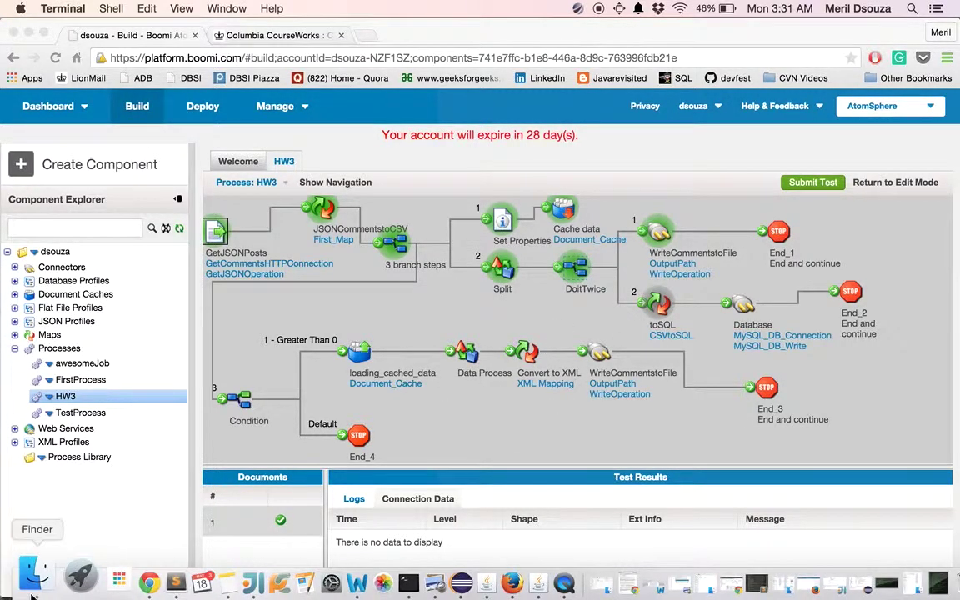
right_click(34, 580)
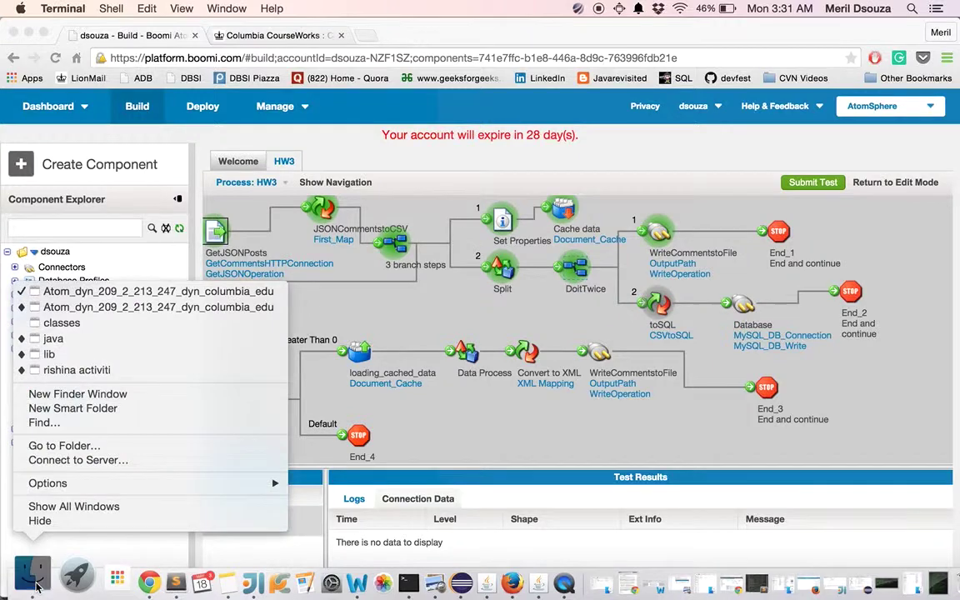
left_click(70, 291)
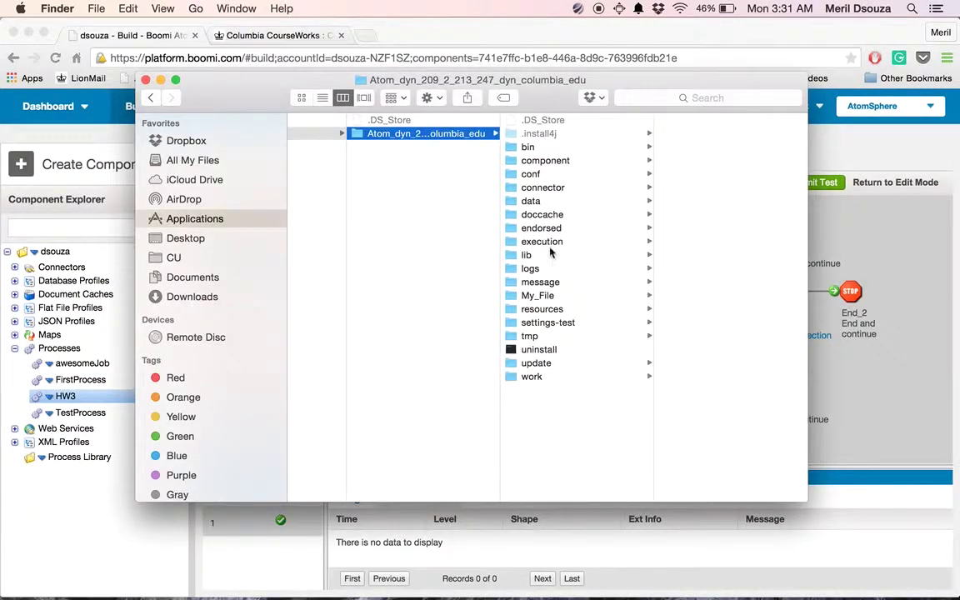
left_click(538, 296)
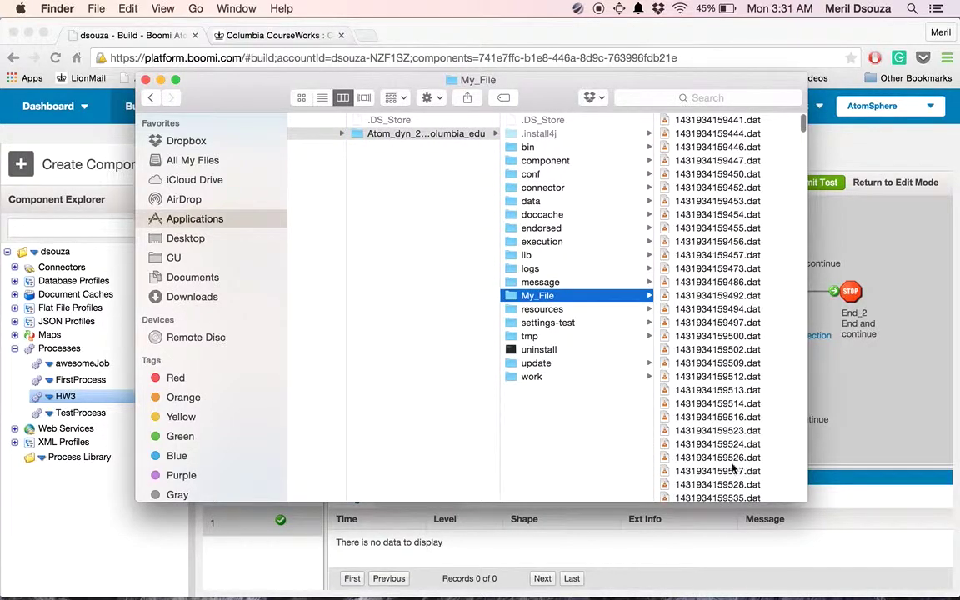
- Select all the .dat files in My_File to check how many there are, and clear the selection without changing them
left_click(728, 217)
key("super+a")
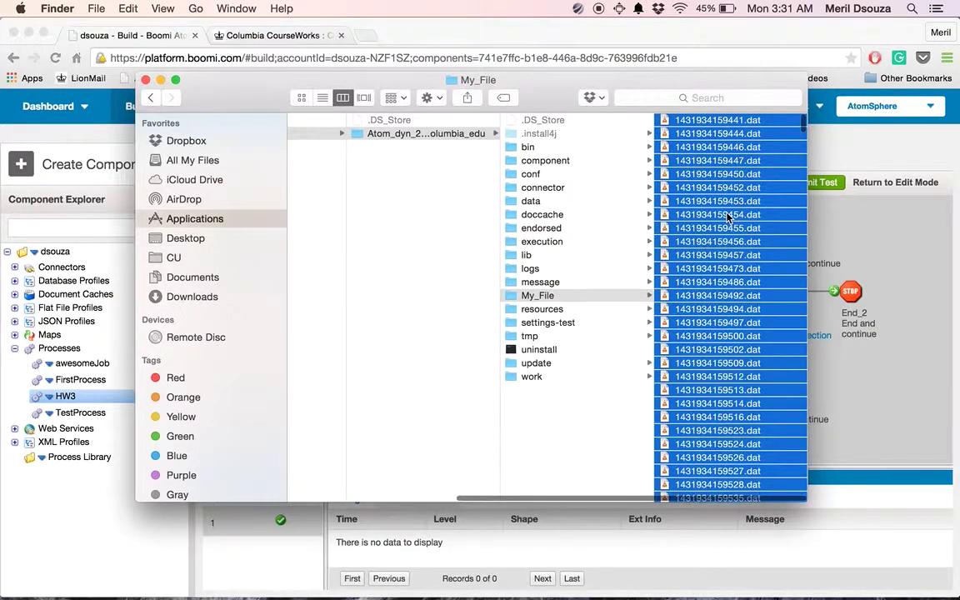
right_click(728, 217)
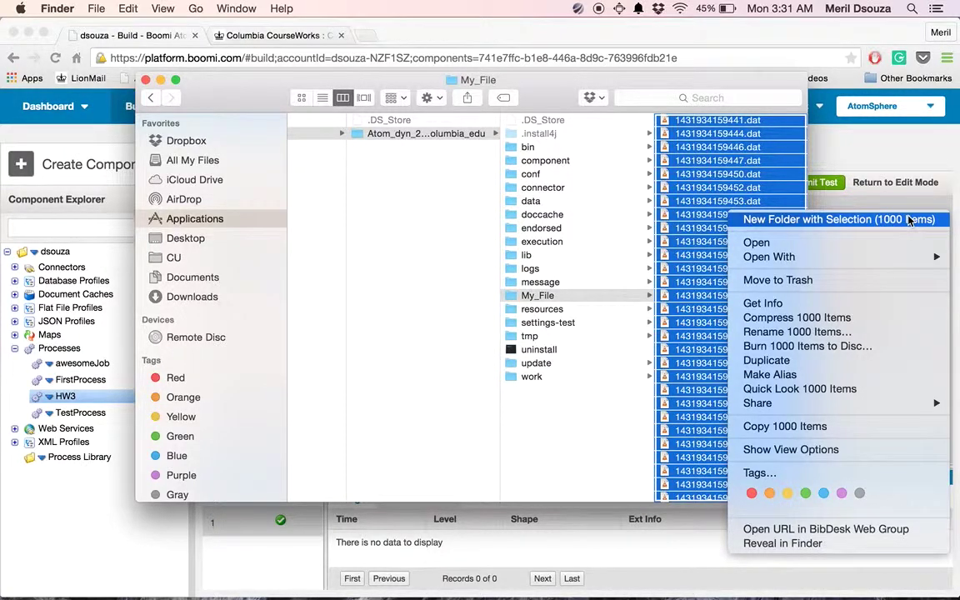
left_click(552, 468)
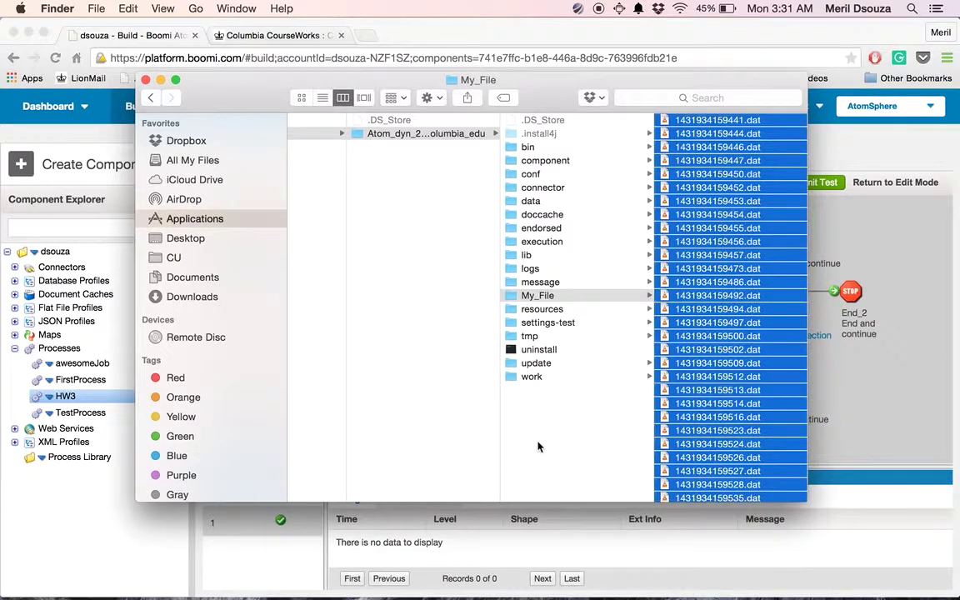
left_click(538, 447)
left_click(546, 296)
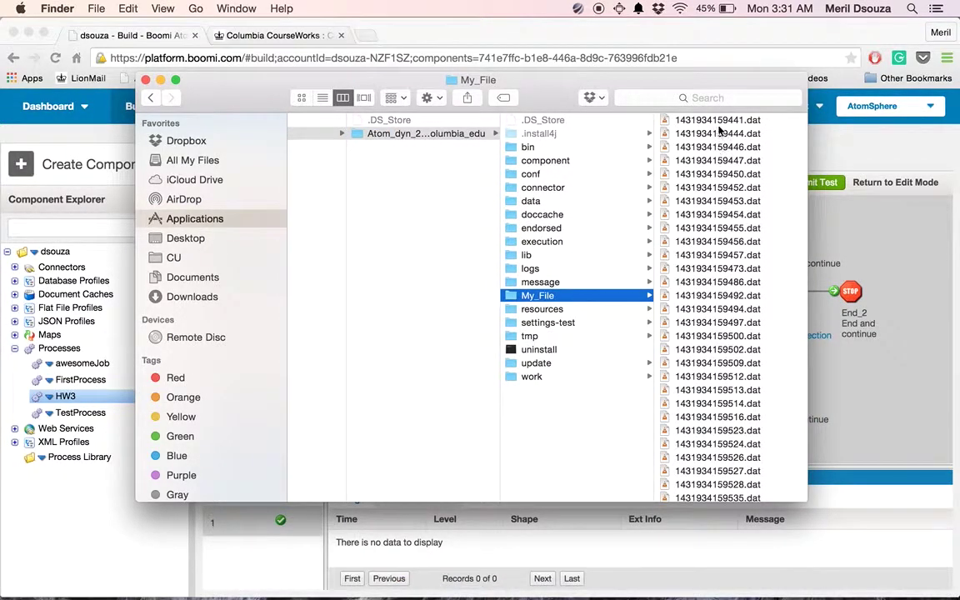
- Open 1431934159441.dat from My_File in Sublime Text 2 and narrow the editor window to sit beside the file list
left_click_drag(707, 123, 160, 568)
left_click_drag(724, 125, 142, 577)
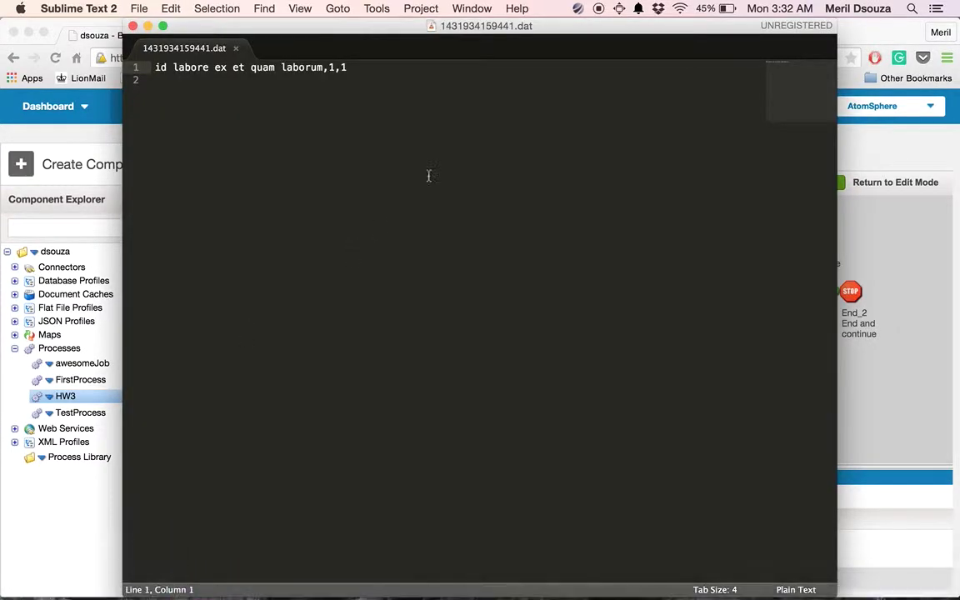
left_click_drag(837, 133, 481, 133)
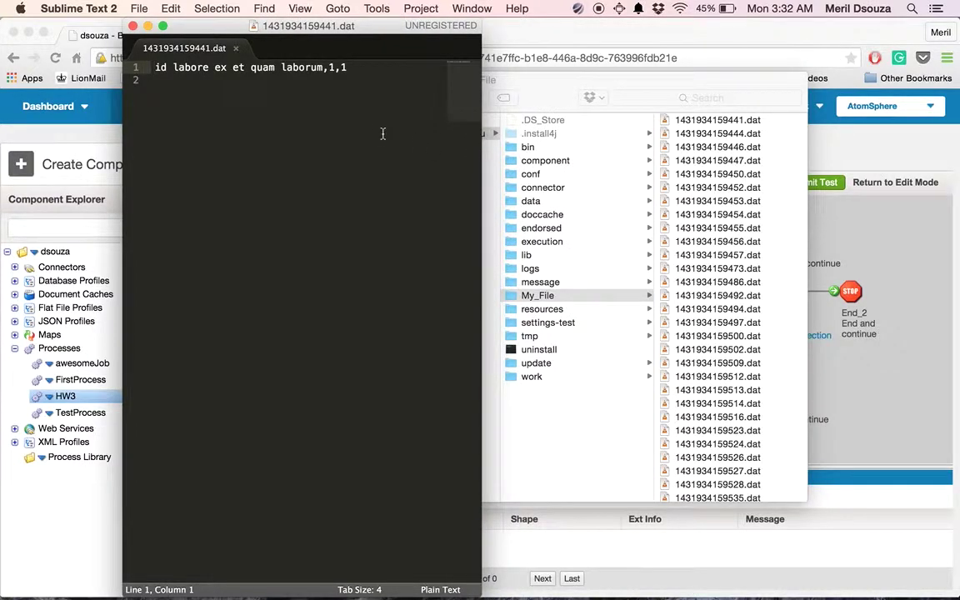
key("ctrl+alt+super+Left")
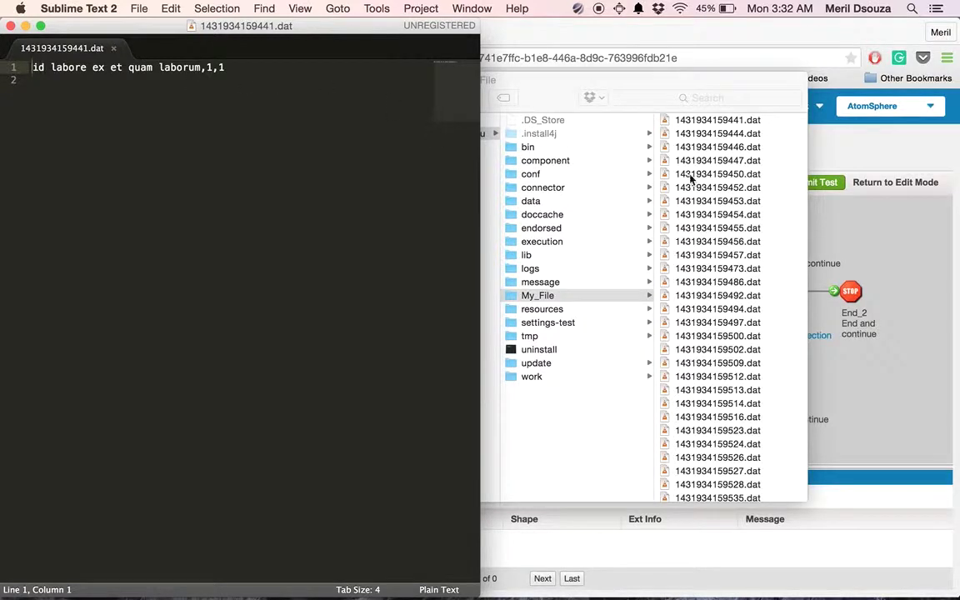
- Open 1431934159492.dat, 1431934164944.dat and 1431934164957.dat from My_File in Sublime Text 2 to examine their contents
left_click_drag(715, 295, 409, 217)
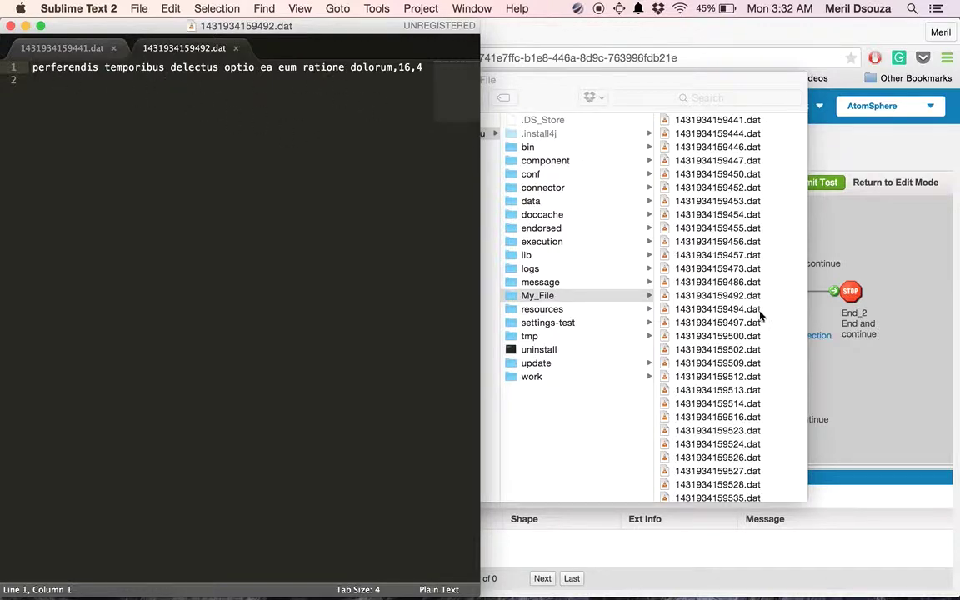
scroll(760, 315, "down", 10)
scroll(760, 315, "down", 10)
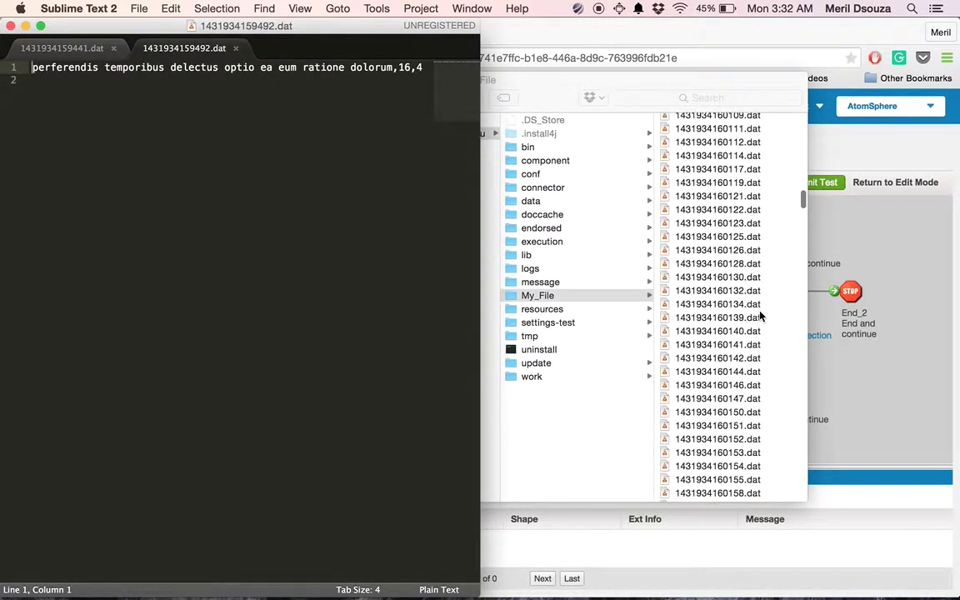
scroll(696, 359, "down", 15)
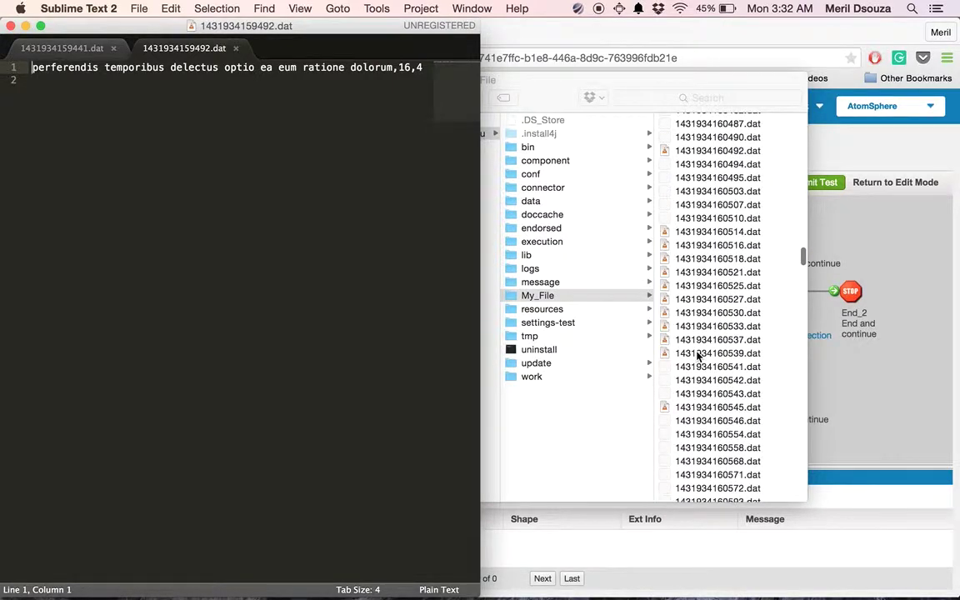
scroll(715, 402, "down", 20)
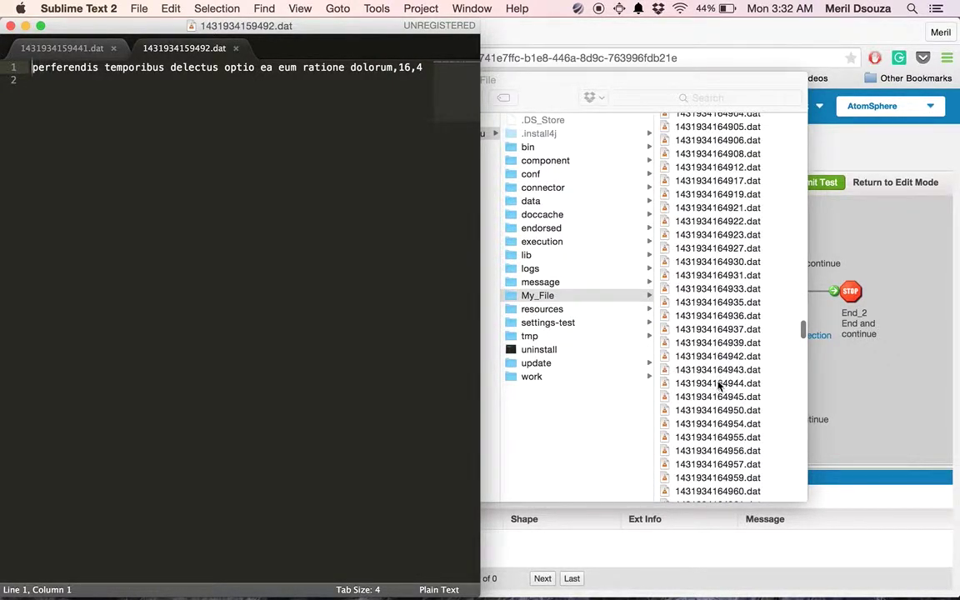
left_click_drag(719, 386, 283, 232)
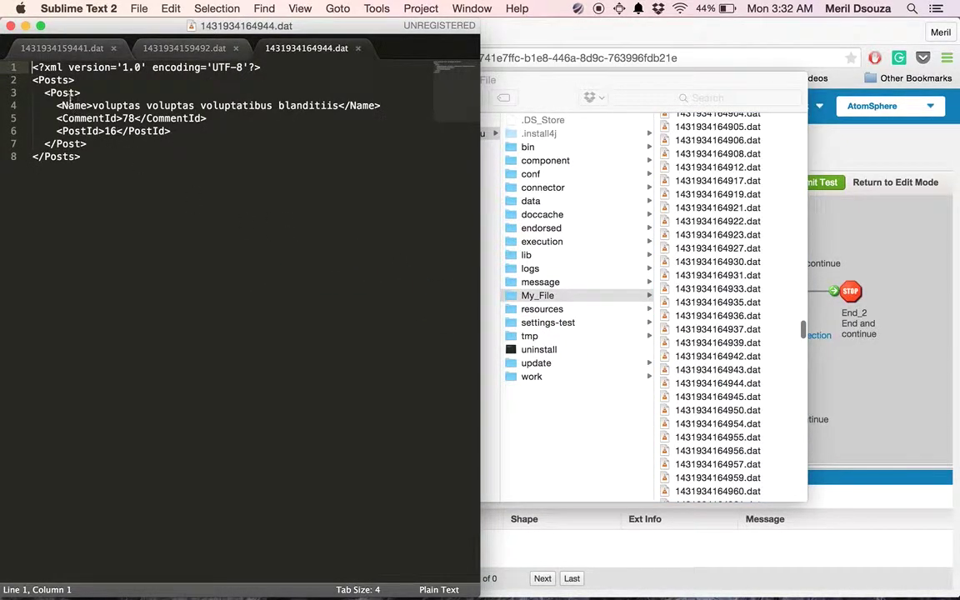
left_click_drag(713, 467, 304, 338)
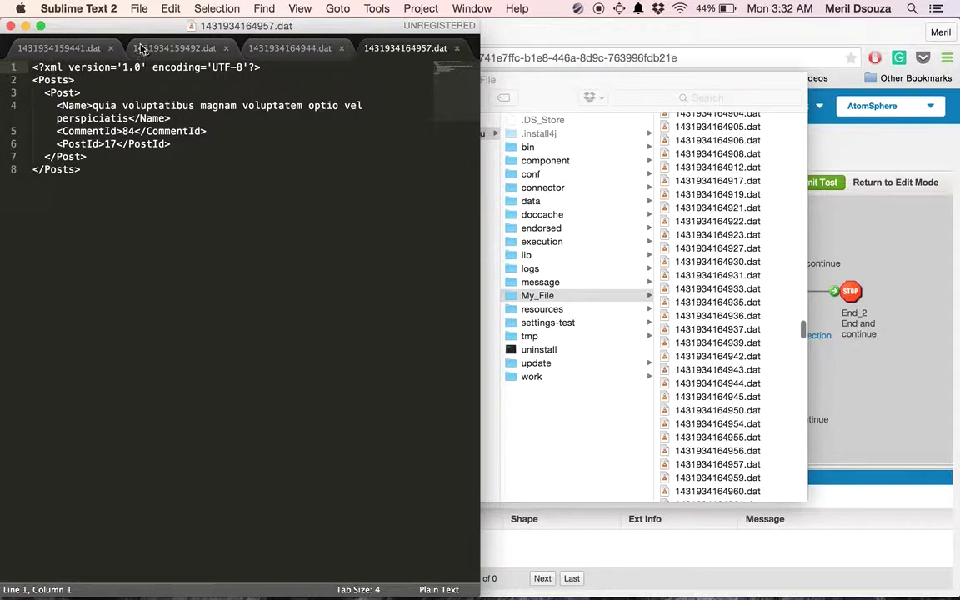
- Compare the contents of 1431934159441.dat and 1431934164957.dat, and minimize the editor and Finder windows to return to the HW3 process in Boomi
left_click(58, 47)
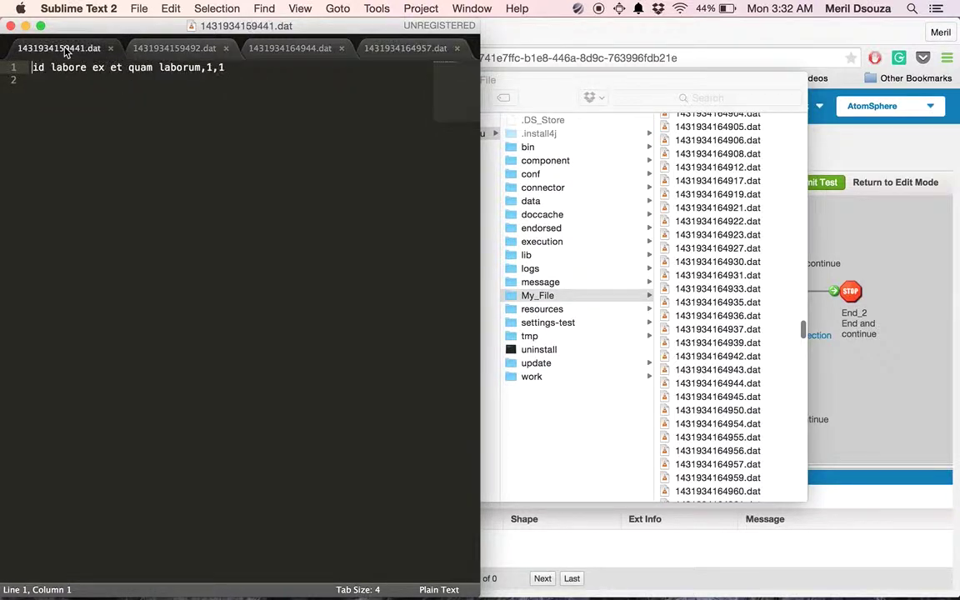
left_click(400, 47)
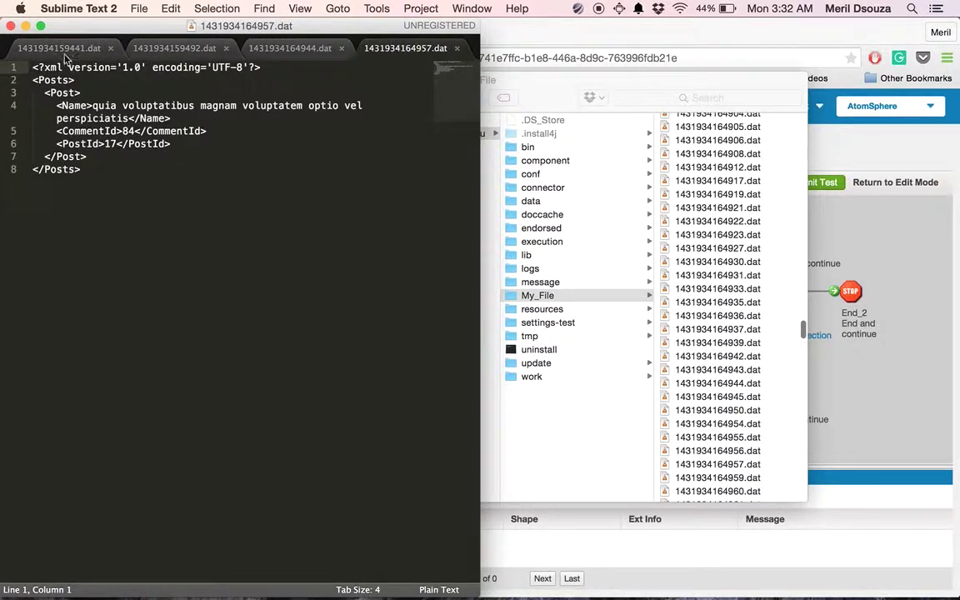
left_click(26, 29)
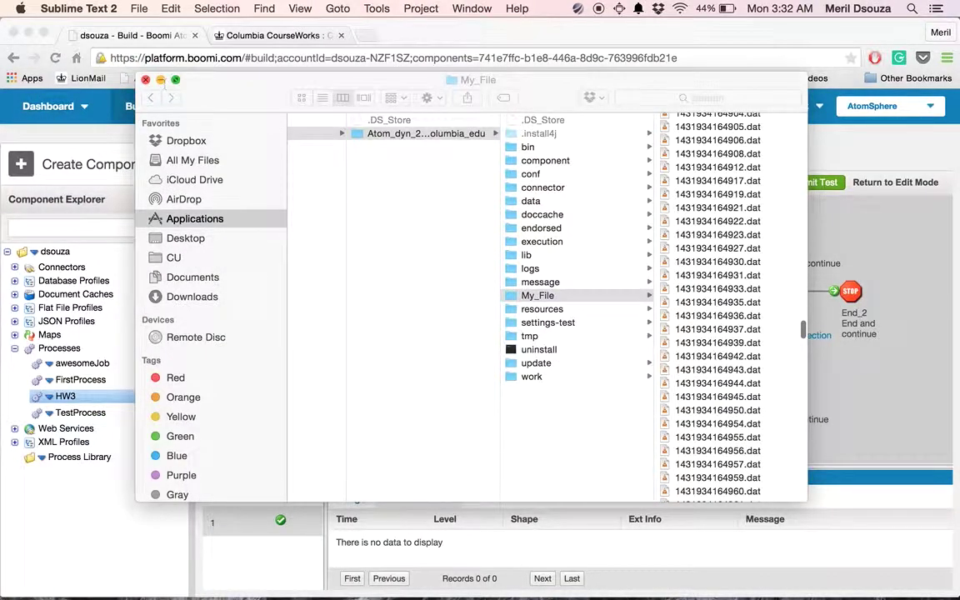
left_click(160, 79)
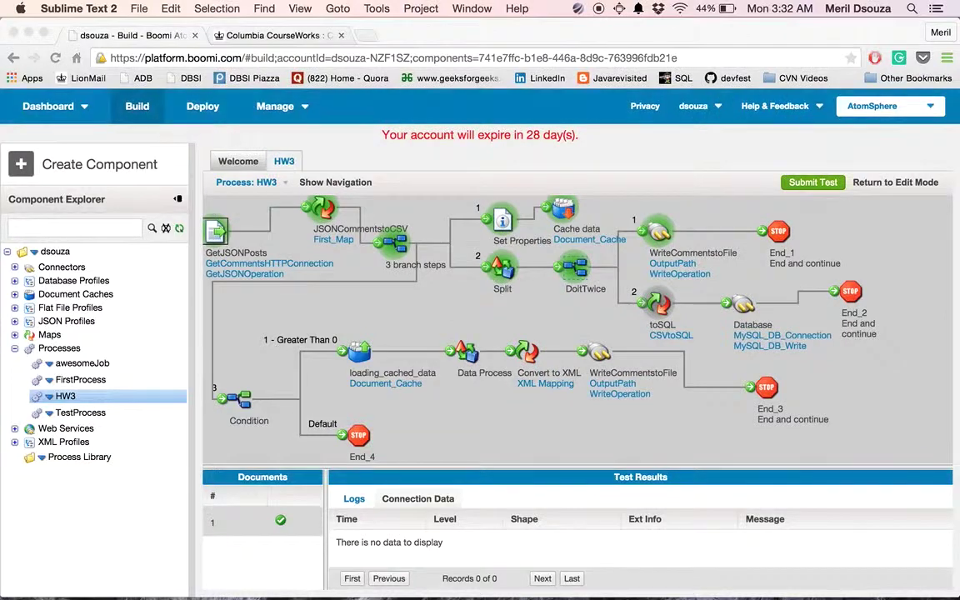